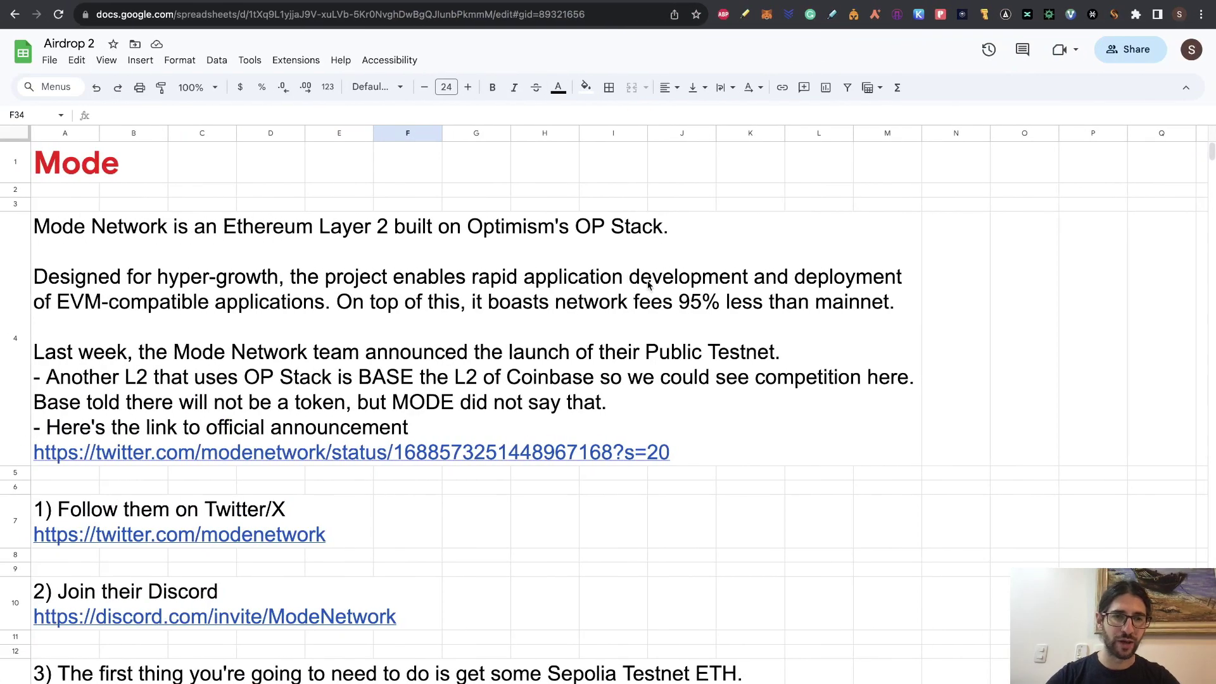
Scroll through steps 1–6 of the Mode Network airdrop guide in the Airdrop 2 sheet
{"action": "scroll", "coordinate": [592, 344], "scroll_direction": "down", "scroll_amount": 6}
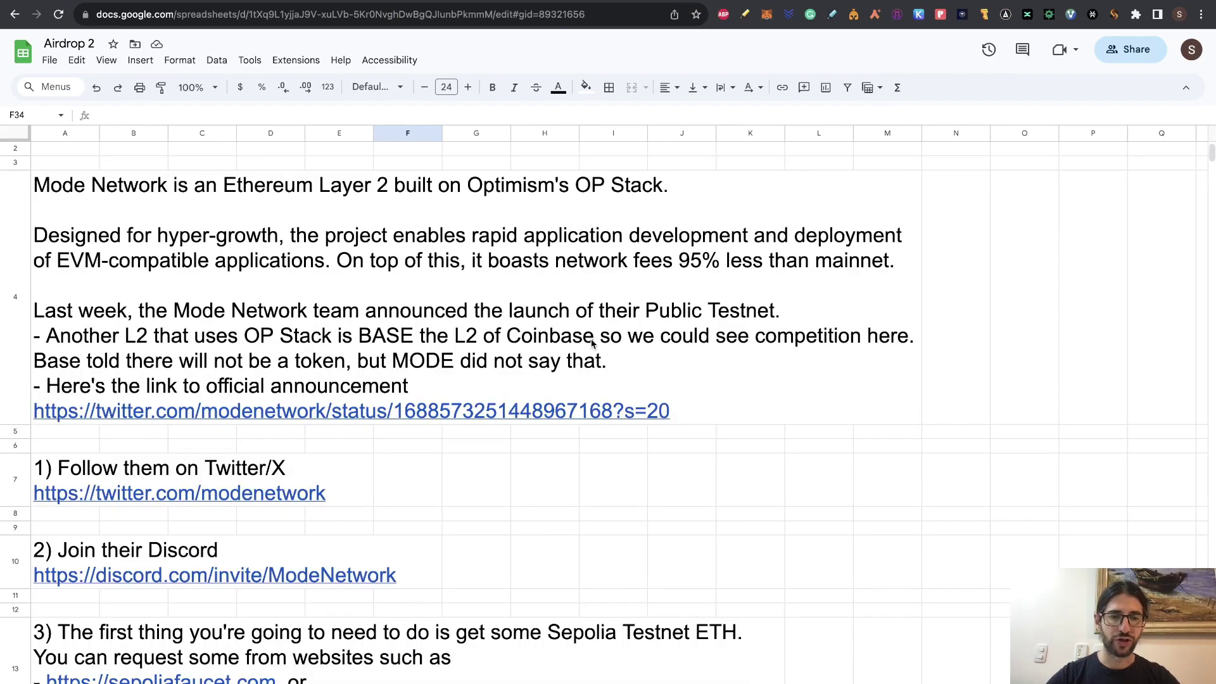
{"action": "scroll", "coordinate": [592, 343], "scroll_direction": "down", "scroll_amount": 3}
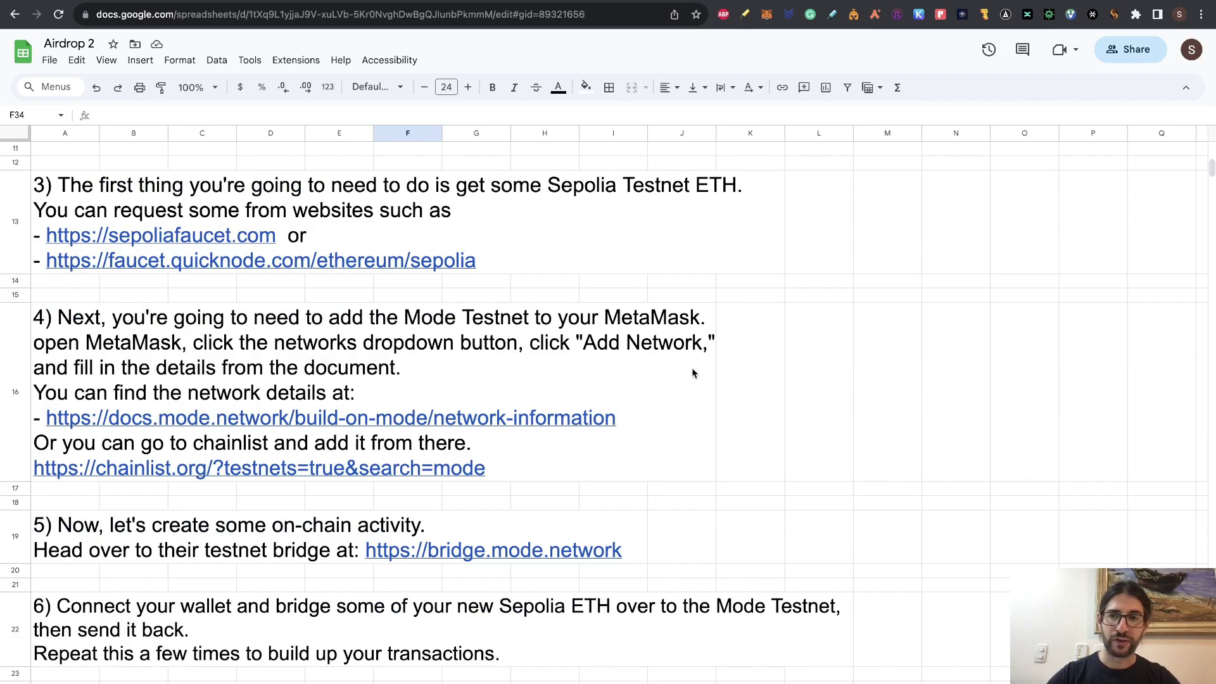
{"action": "scroll", "coordinate": [692, 374], "scroll_direction": "down", "scroll_amount": 4}
{"action": "scroll", "coordinate": [692, 374], "scroll_direction": "down", "scroll_amount": 3}
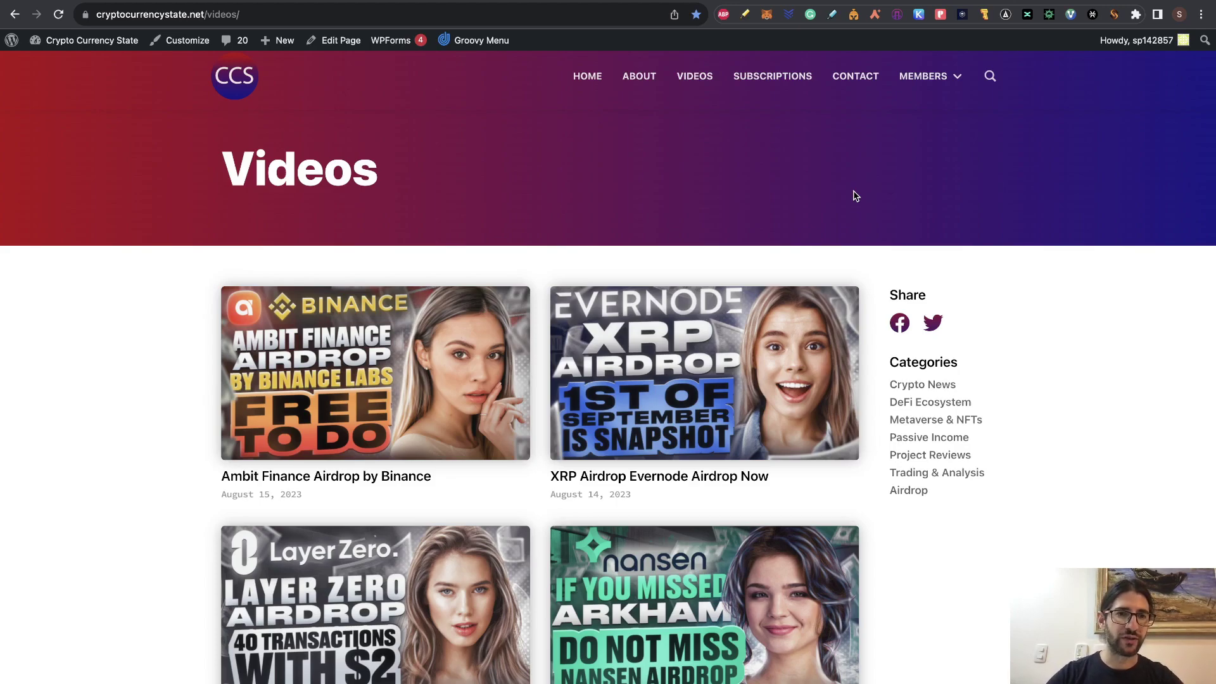
Search the Cryptocurrency State site and read through the Base Airdrop powered by Coinbase post
{"action": "left_click", "coordinate": [991, 76]}
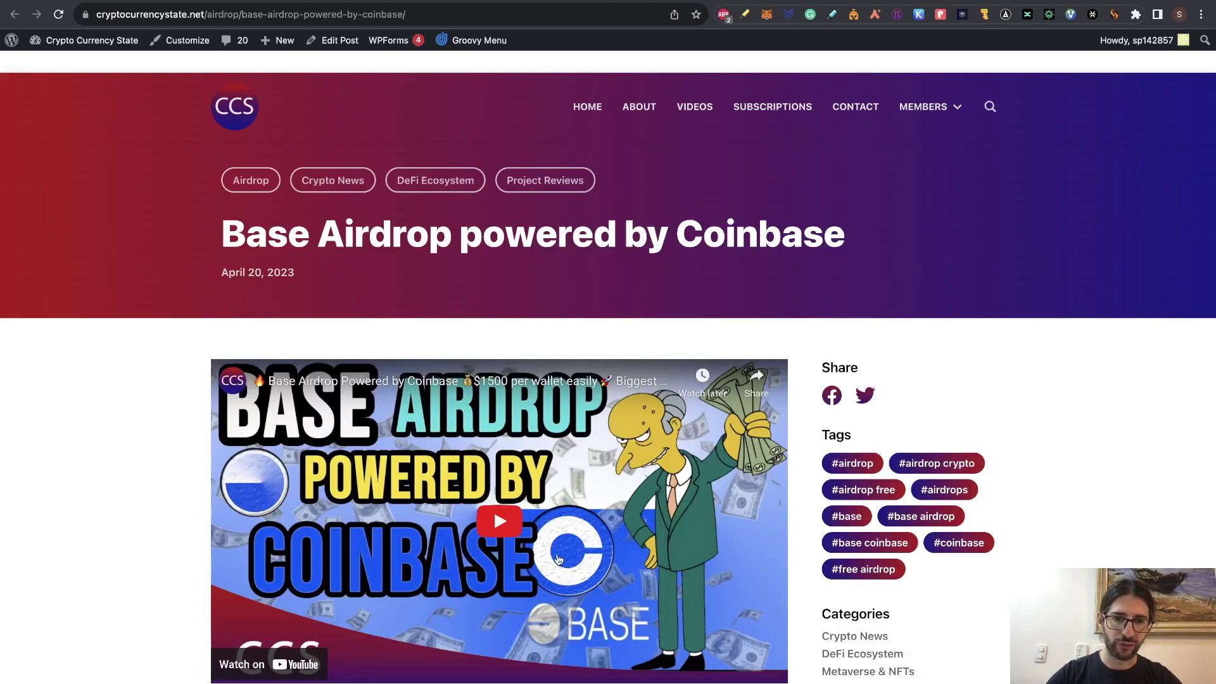
{"action": "scroll", "coordinate": [887, 406], "scroll_direction": "down", "scroll_amount": 2}
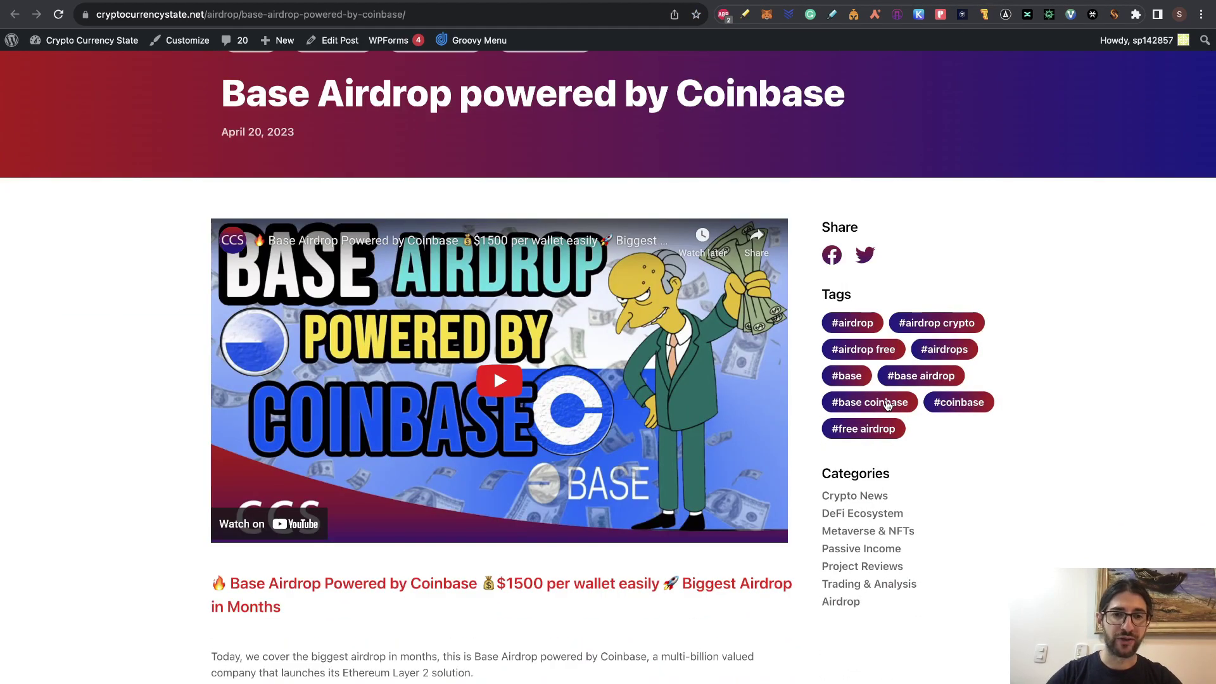
{"action": "scroll", "coordinate": [888, 406], "scroll_direction": "down", "scroll_amount": 2}
{"action": "scroll", "coordinate": [887, 403], "scroll_direction": "up", "scroll_amount": 5}
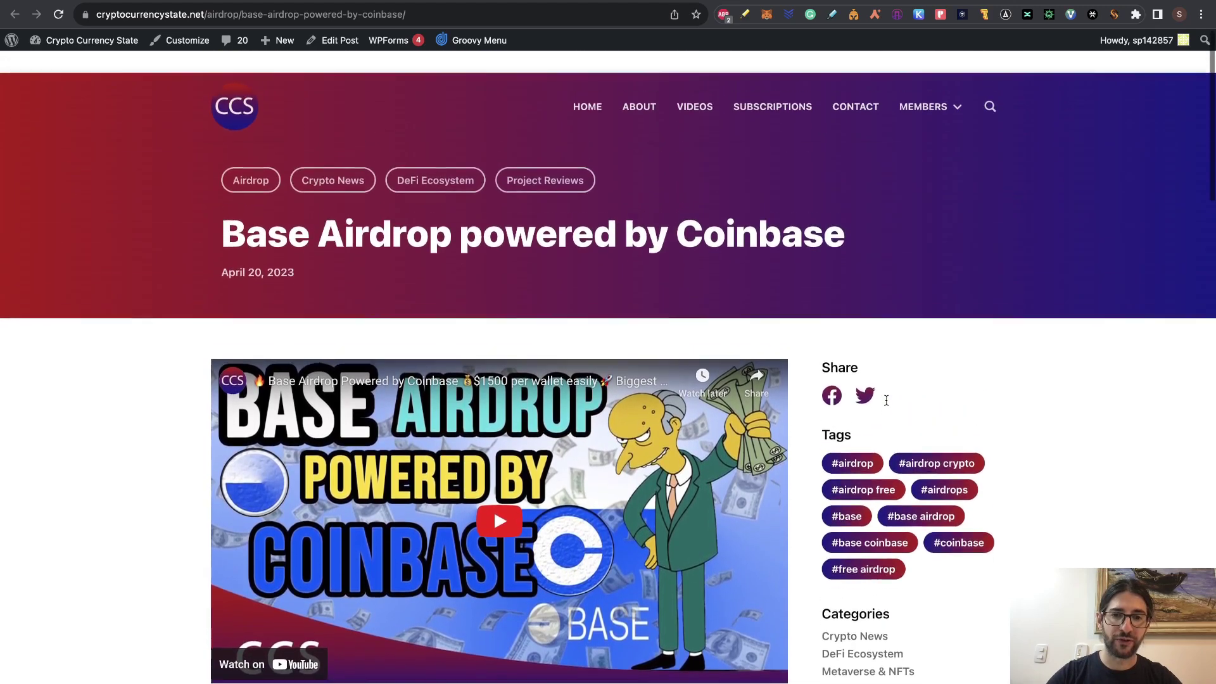
{"action": "scroll", "coordinate": [887, 400], "scroll_direction": "down", "scroll_amount": 2}
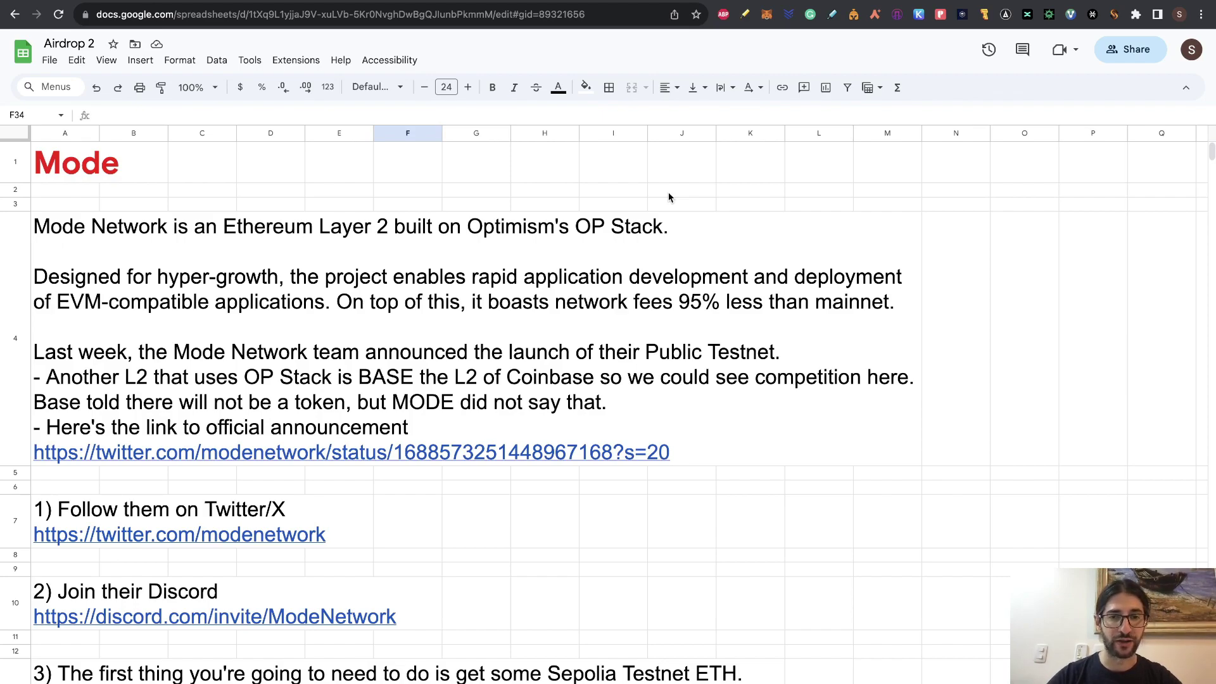
Open Mode's Public Testnet announcement tweet from the sheet and scroll through the thread
{"action": "left_click", "coordinate": [476, 487]}
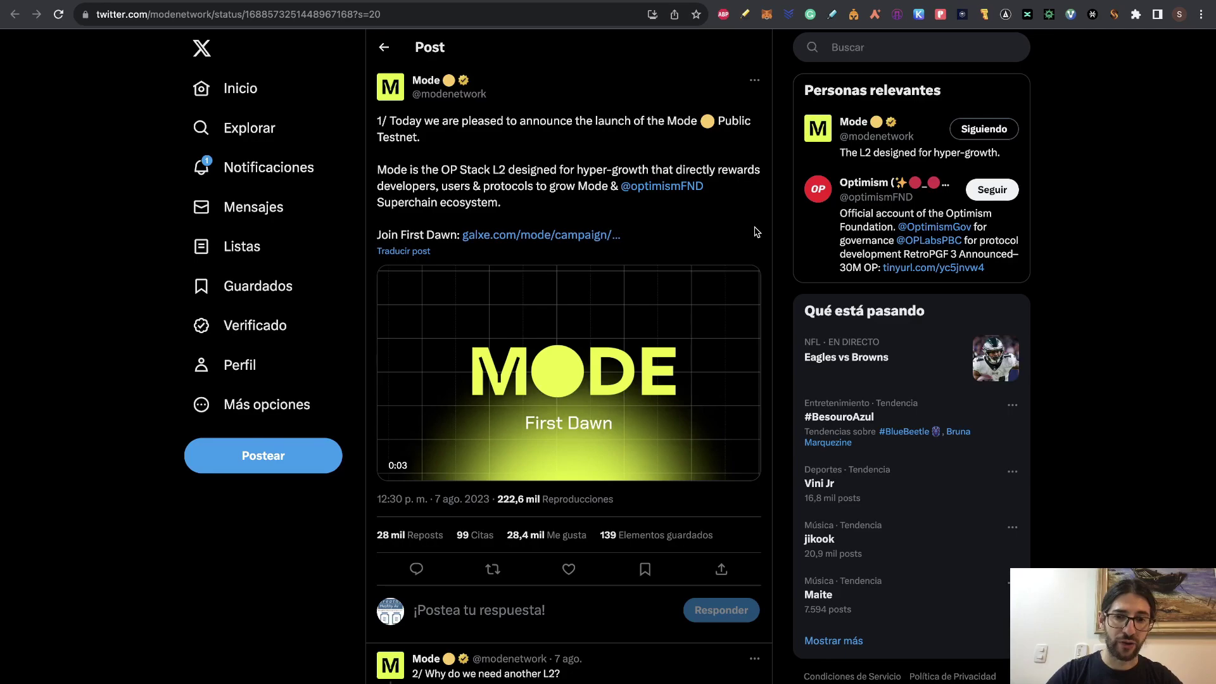
{"action": "scroll", "coordinate": [755, 232], "scroll_direction": "down", "scroll_amount": 6}
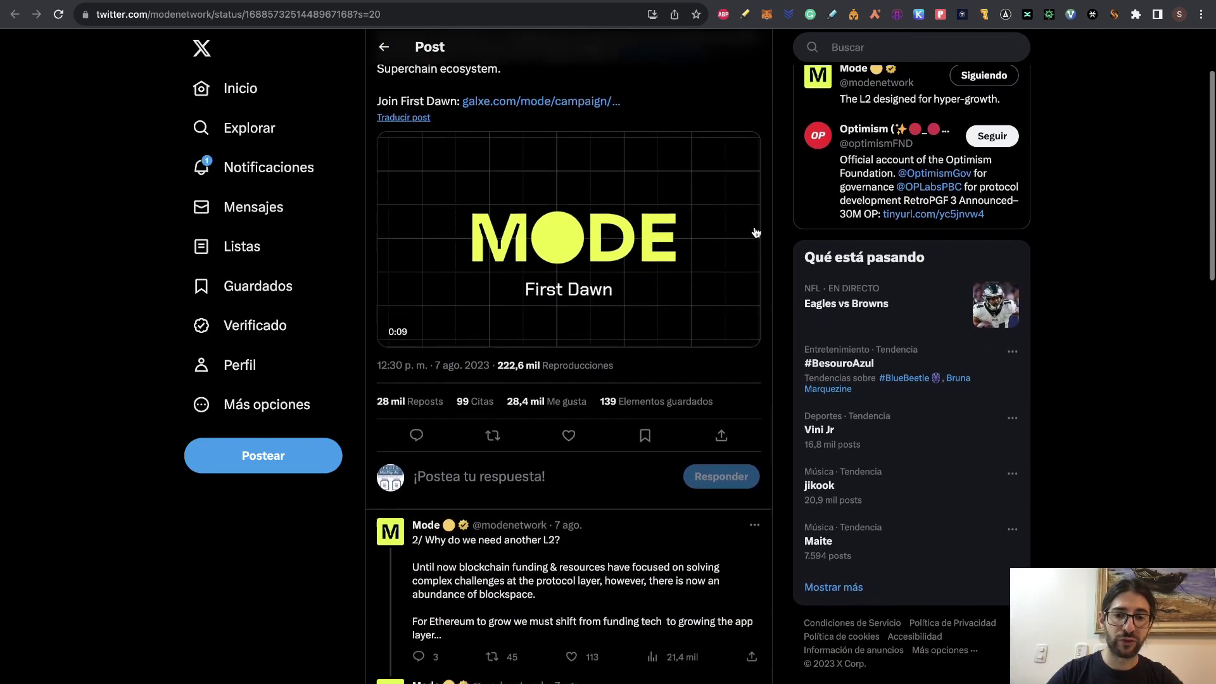
{"action": "scroll", "coordinate": [755, 232], "scroll_direction": "down", "scroll_amount": 4}
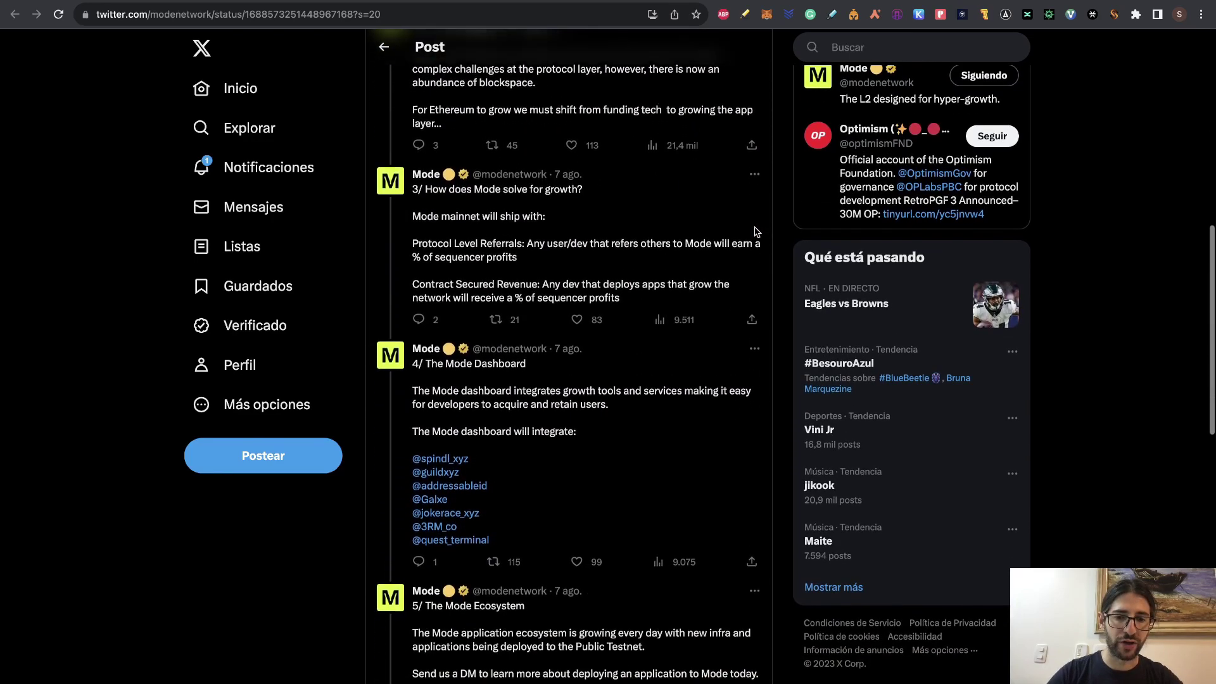
{"action": "scroll", "coordinate": [756, 232], "scroll_direction": "up", "scroll_amount": 4}
{"action": "scroll", "coordinate": [755, 232], "scroll_direction": "up", "scroll_amount": 6}
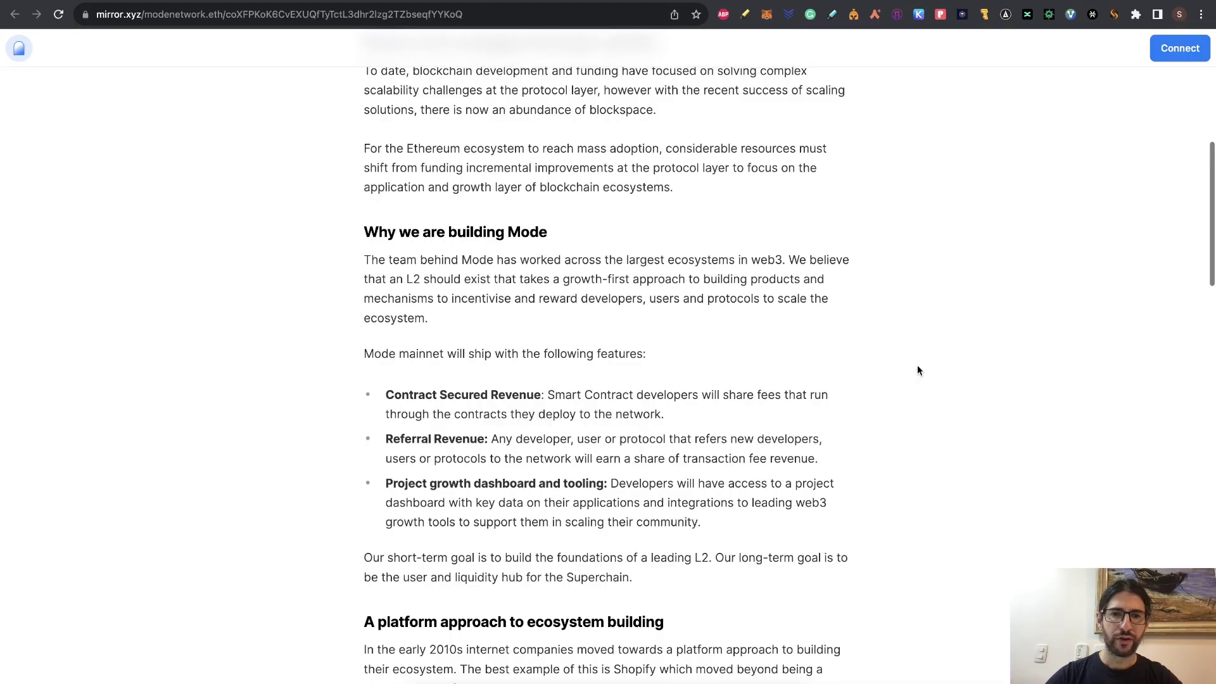
{"action": "scroll", "coordinate": [917, 366], "scroll_direction": "down", "scroll_amount": 2}
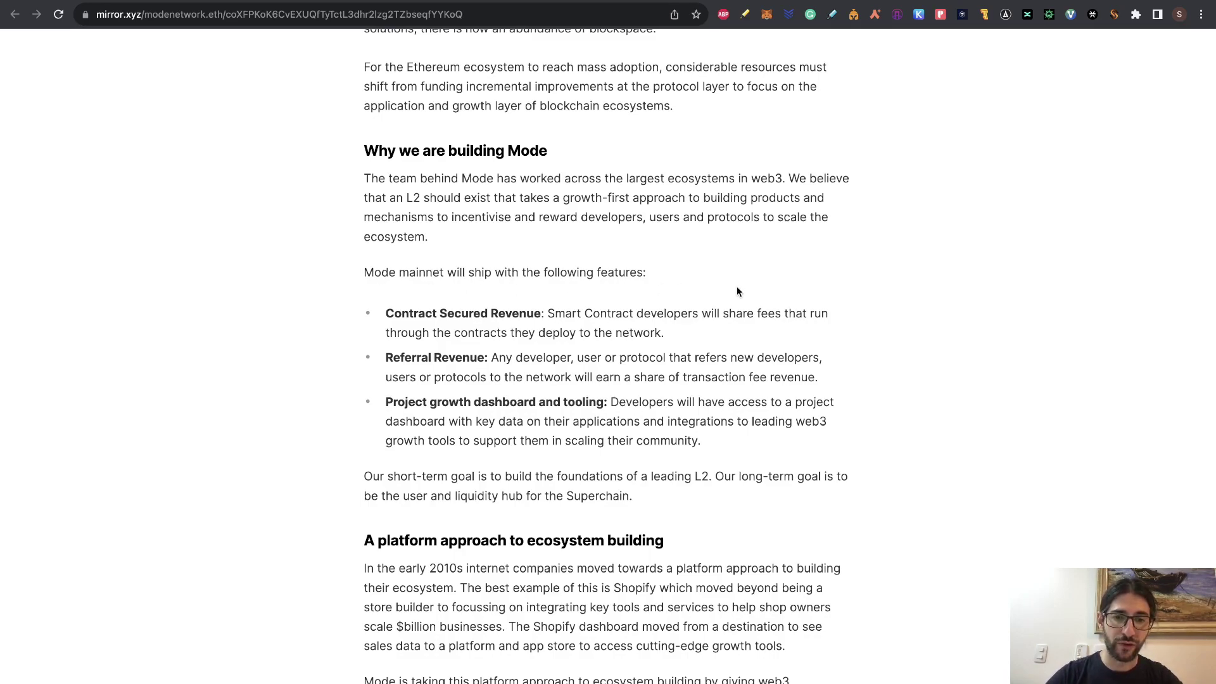
{"action": "scroll", "coordinate": [736, 289], "scroll_direction": "down", "scroll_amount": 1}
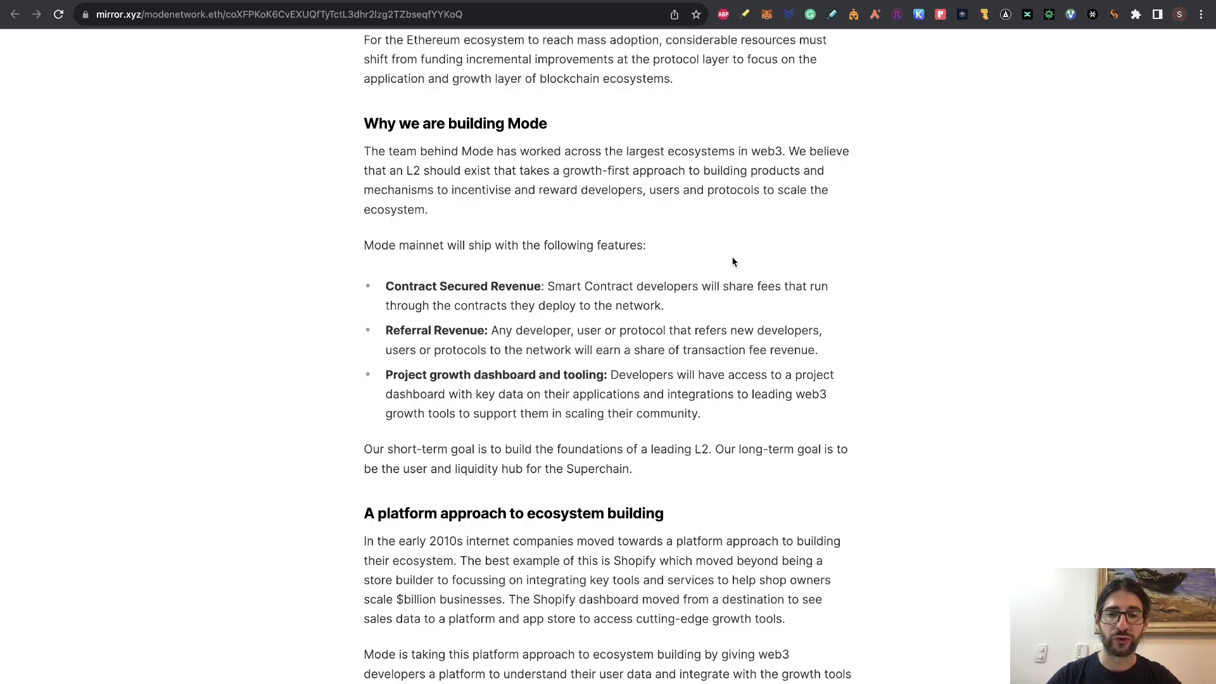
{"action": "scroll", "coordinate": [912, 284], "scroll_direction": "up", "scroll_amount": 5}
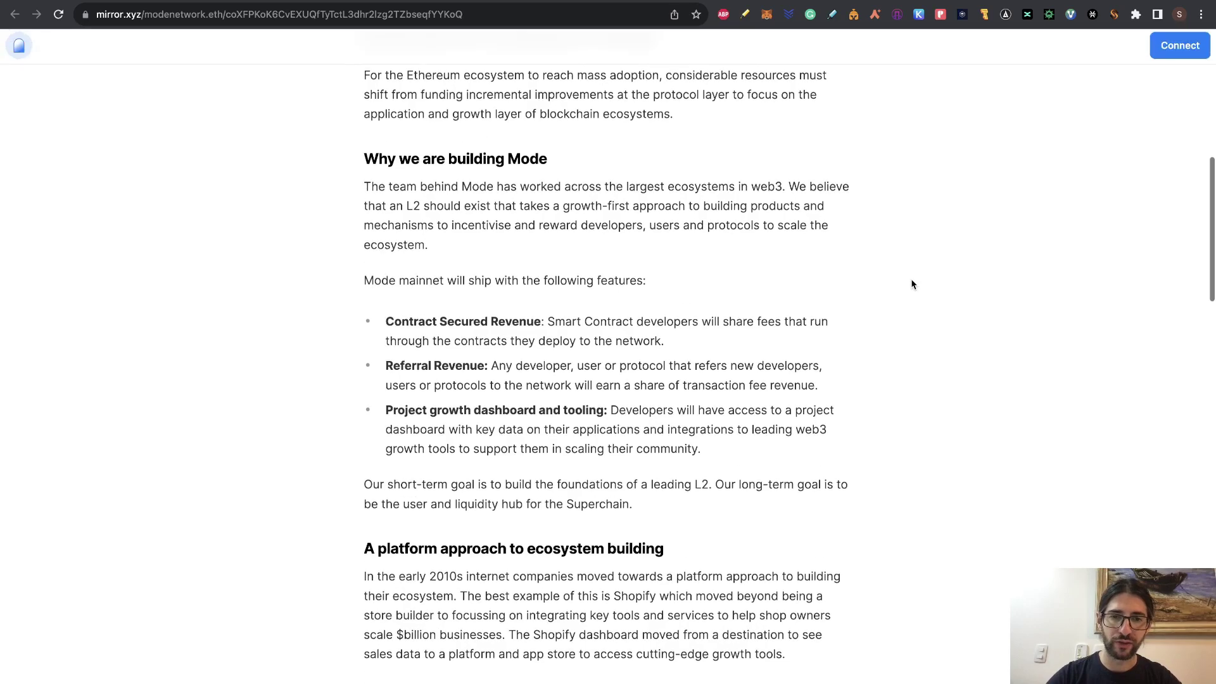
{"action": "scroll", "coordinate": [913, 284], "scroll_direction": "up", "scroll_amount": 3}
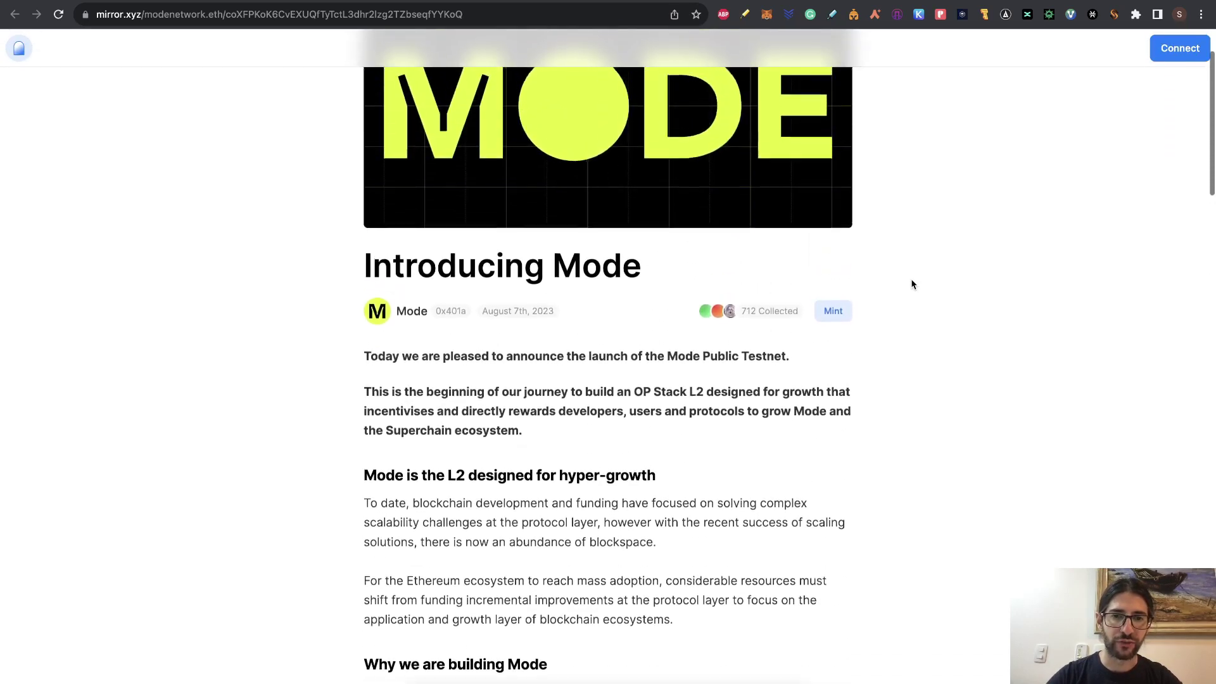
{"action": "scroll", "coordinate": [912, 284], "scroll_direction": "down", "scroll_amount": 10}
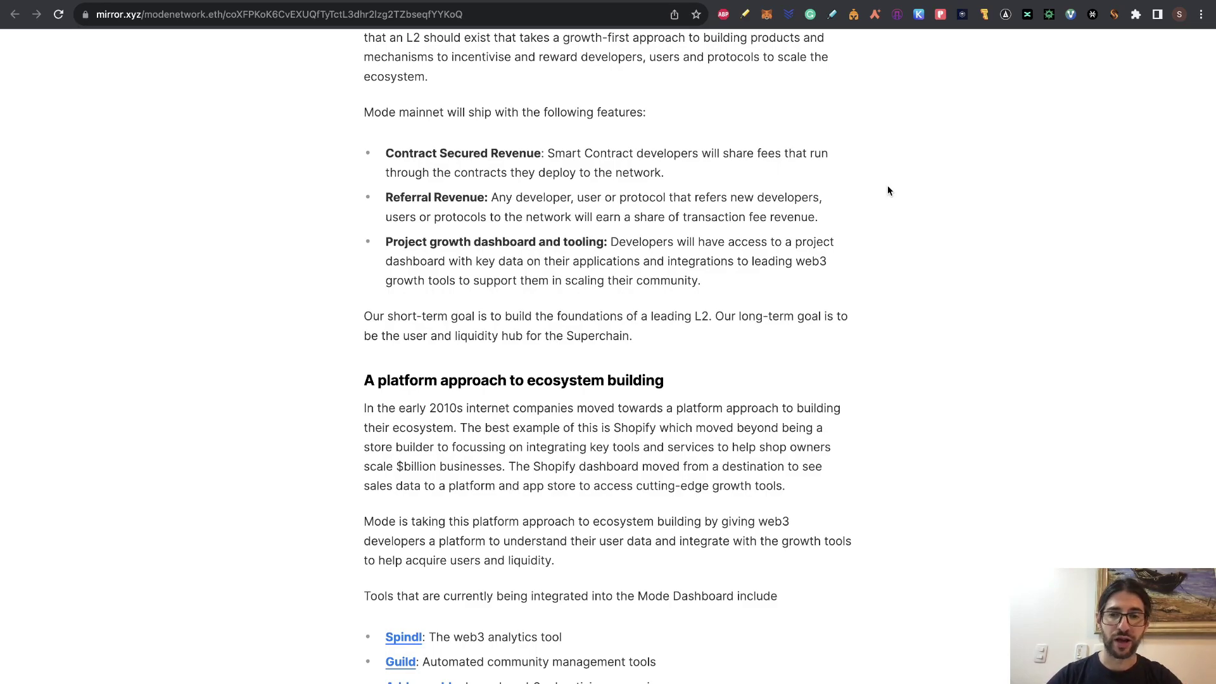
{"action": "scroll", "coordinate": [959, 197], "scroll_direction": "up", "scroll_amount": 6}
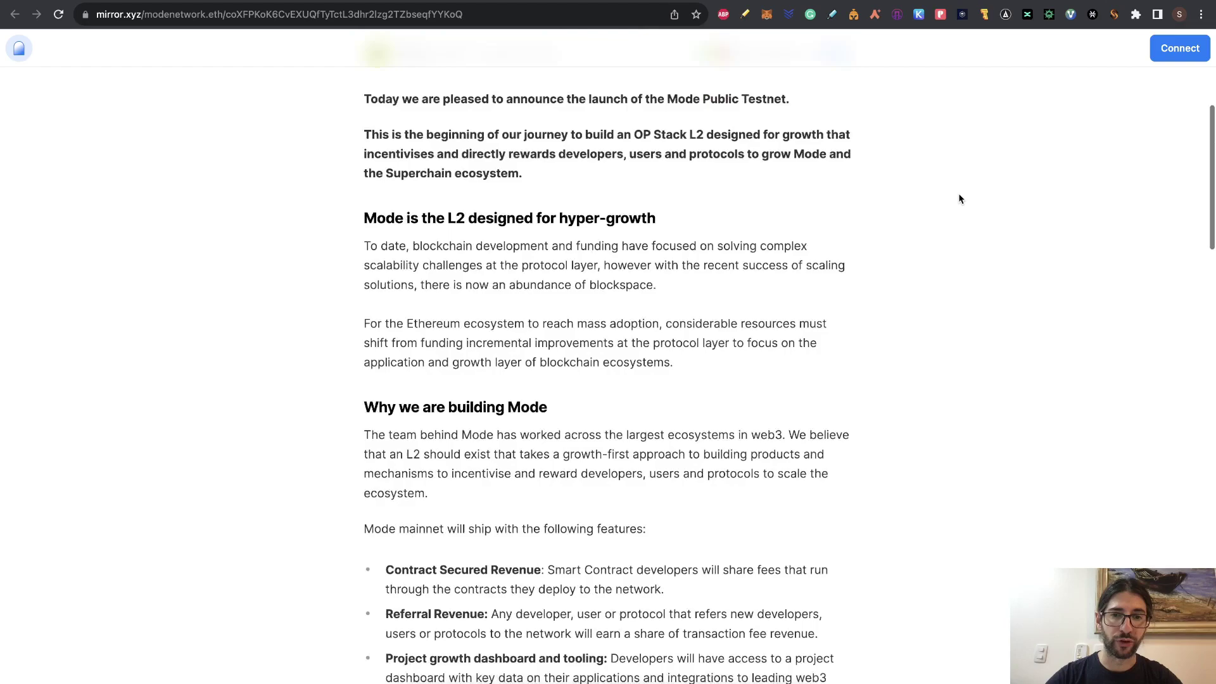
Return to the Airdrop 2 guide with Ctrl+Tab and scroll to steps 3 and 4
{"action": "scroll", "coordinate": [959, 198], "scroll_direction": "up", "scroll_amount": 5}
{"action": "key", "text": "ctrl+Tab"}
{"action": "scroll", "coordinate": [660, 356], "scroll_direction": "up", "scroll_amount": 1}
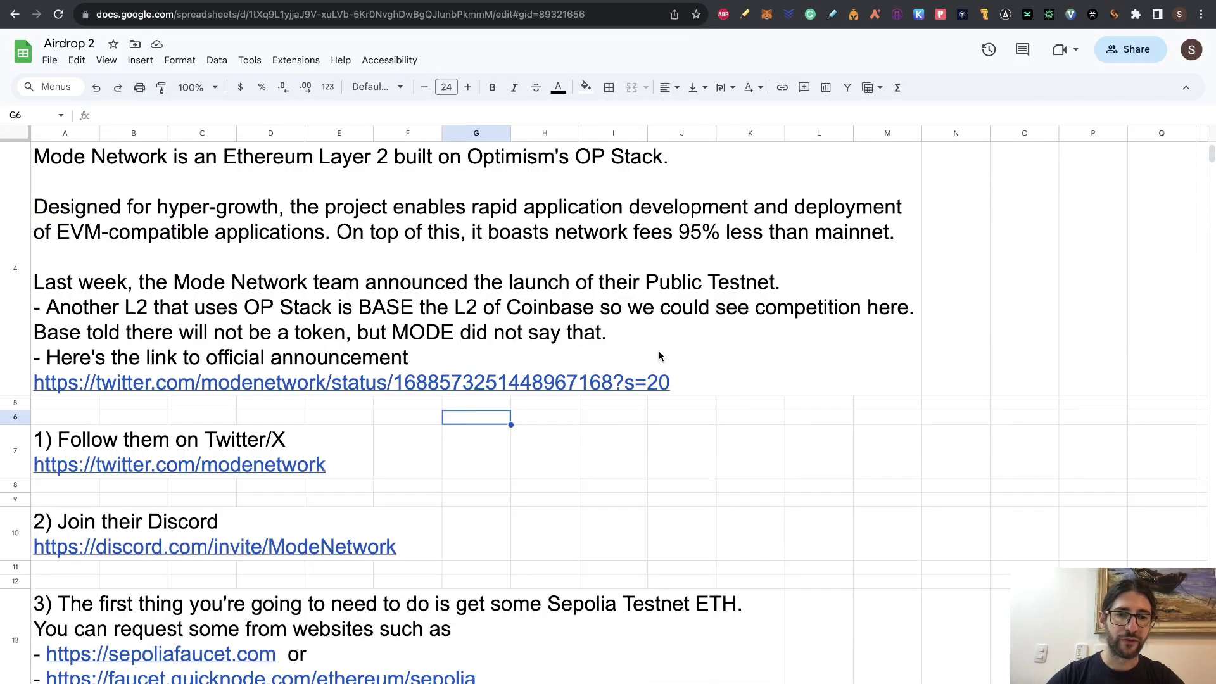
{"action": "scroll", "coordinate": [660, 356], "scroll_direction": "up", "scroll_amount": 1}
{"action": "scroll", "coordinate": [659, 357], "scroll_direction": "down", "scroll_amount": 5}
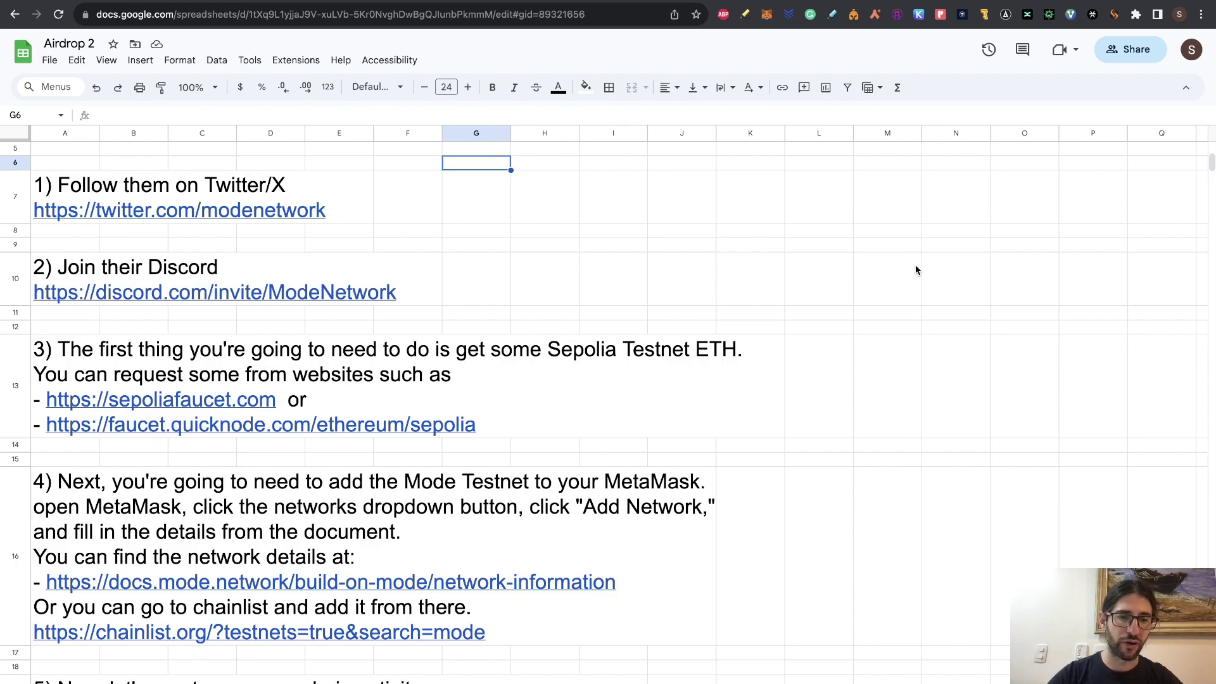
Check in MetaMask that the wallet holds 0.2797 SepoliaETH on the Sepolia network
{"action": "left_click", "coordinate": [766, 16]}
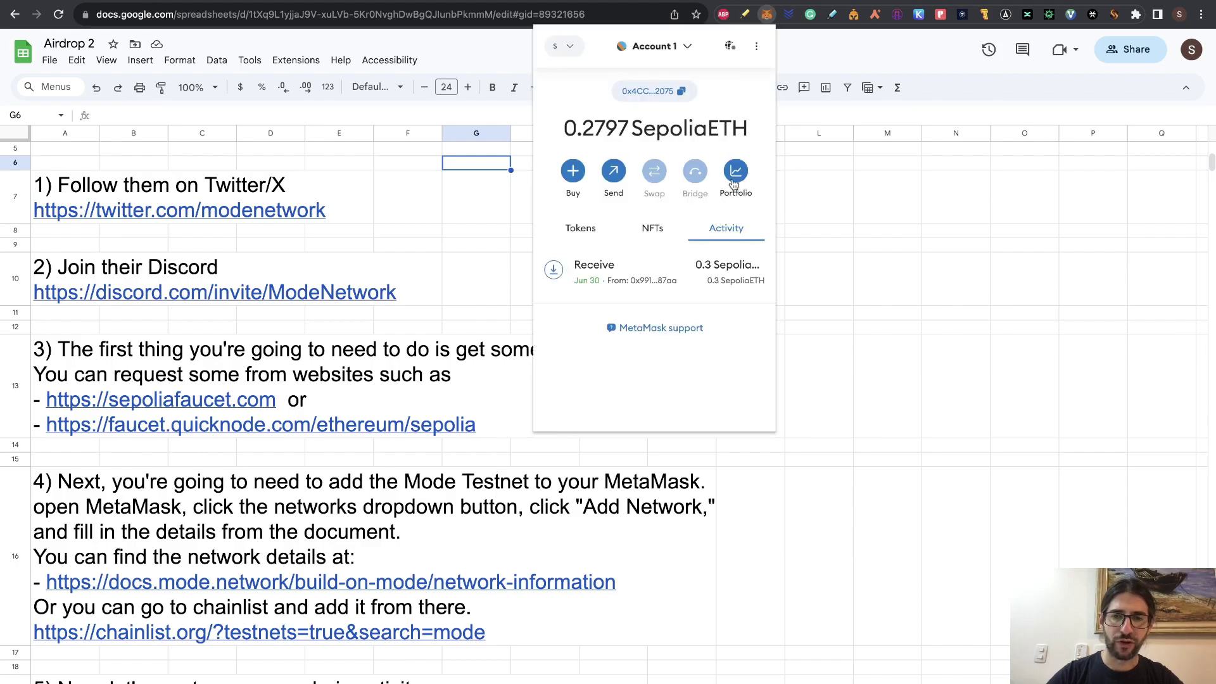
{"action": "left_click", "coordinate": [565, 47]}
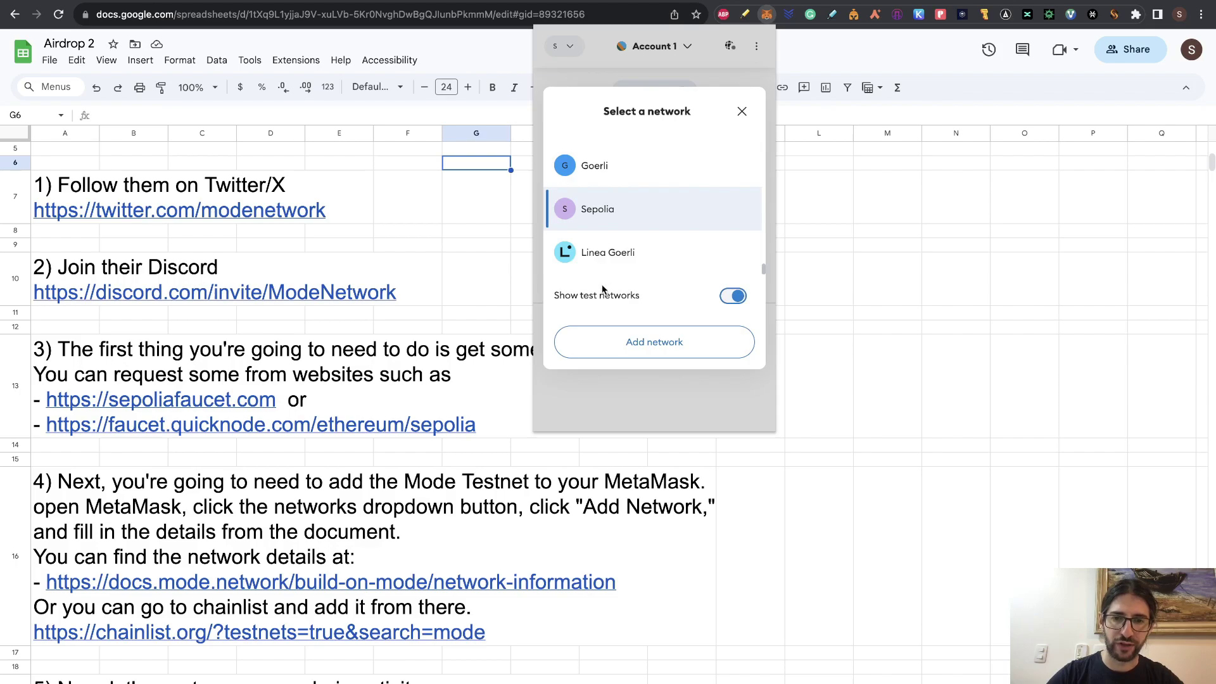
{"action": "left_click", "coordinate": [651, 214]}
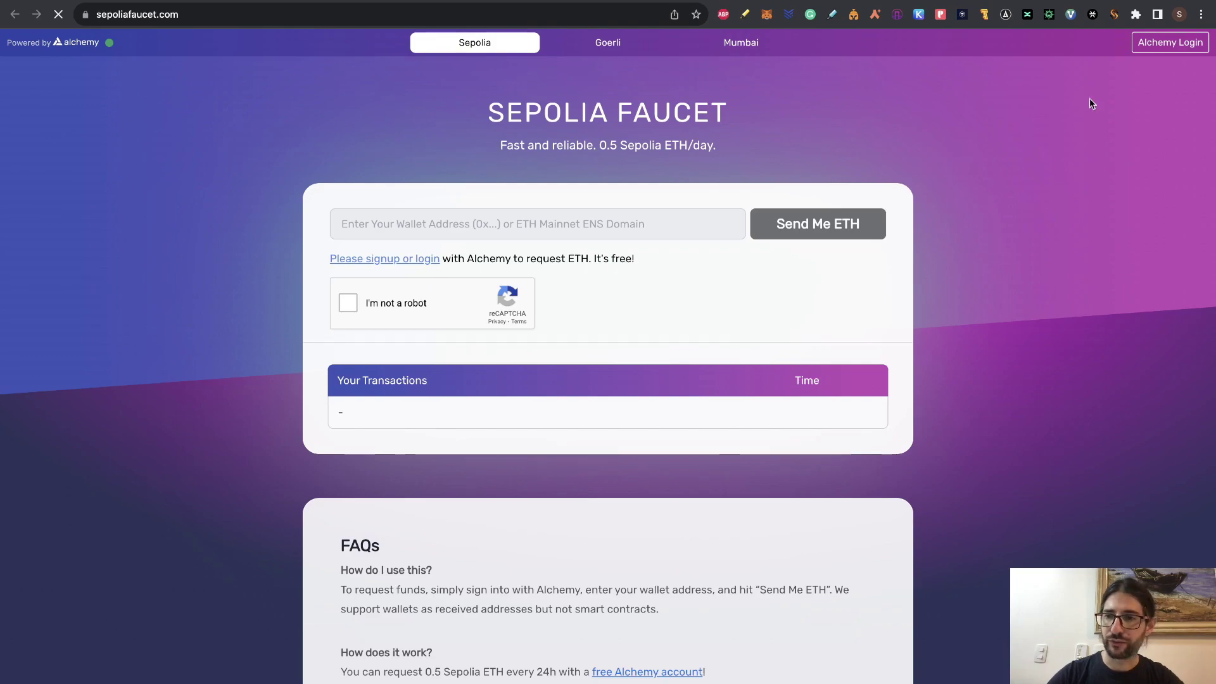
Claim Sepolia test ETH from the faucet via Alchemy login, bringing the balance to 0.7797 SepoliaETH
{"action": "left_click", "coordinate": [1155, 47]}
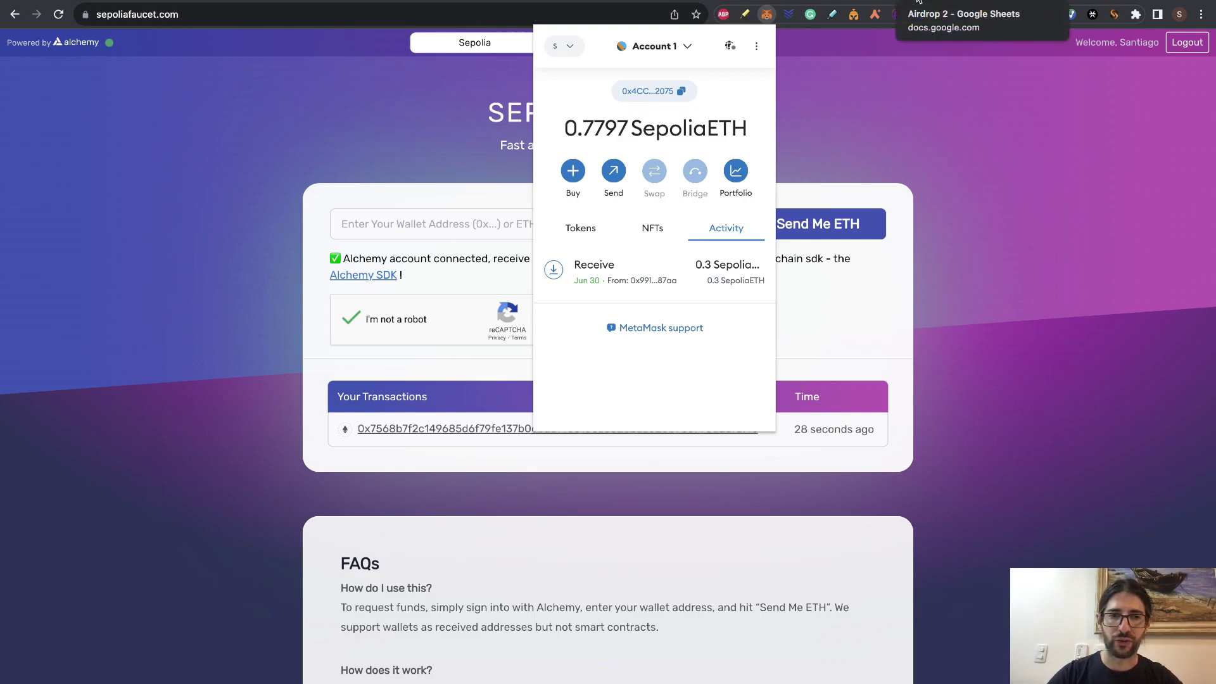
{"action": "left_click", "coordinate": [918, 1]}
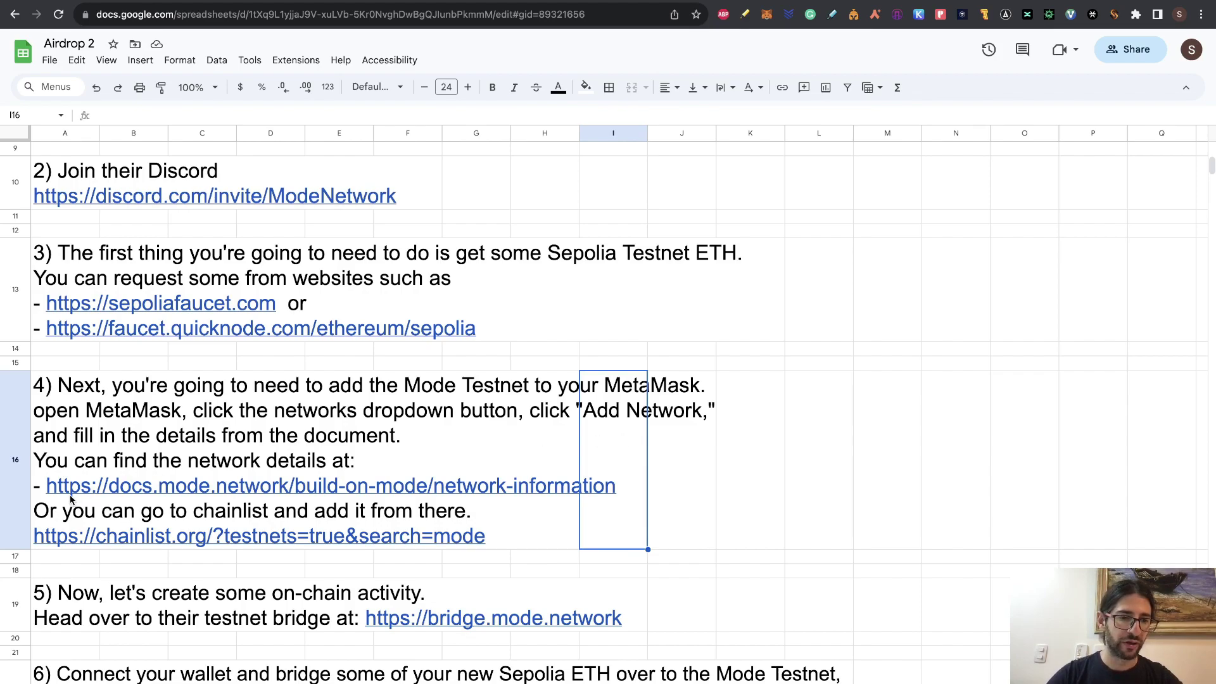
Open the chainlist.org Mode testnet search link from row 16 of the guide
{"action": "mouse_move", "coordinate": [63, 489]}
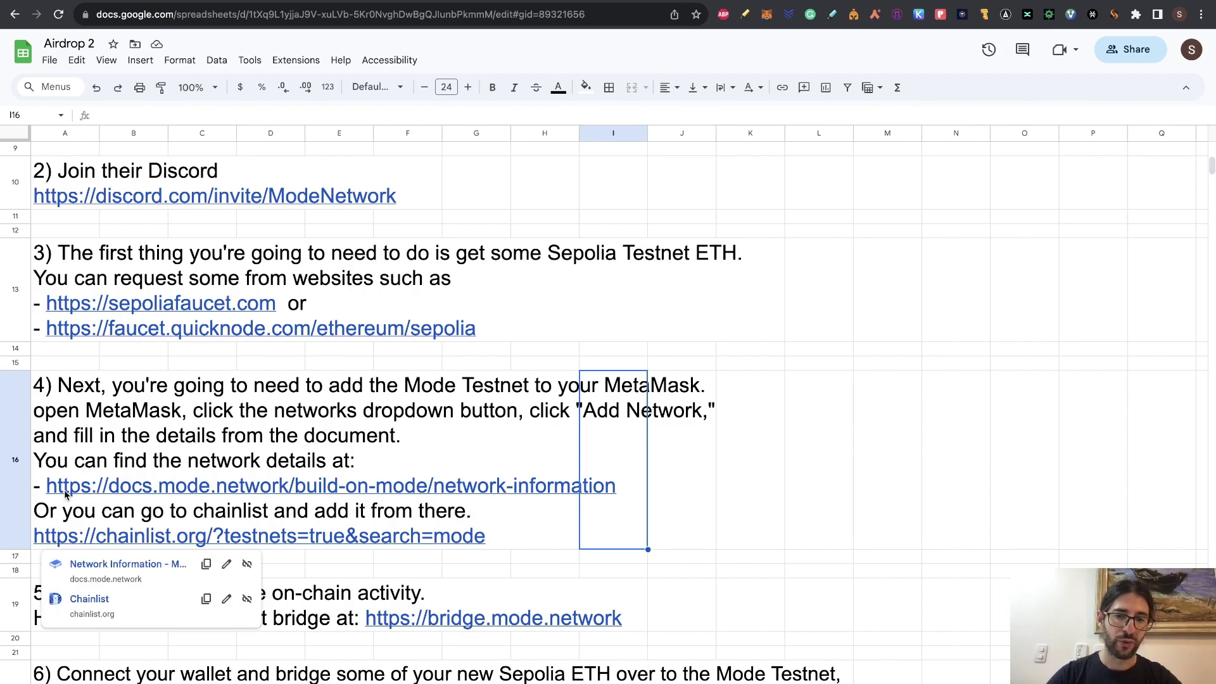
{"action": "left_click", "coordinate": [742, 456]}
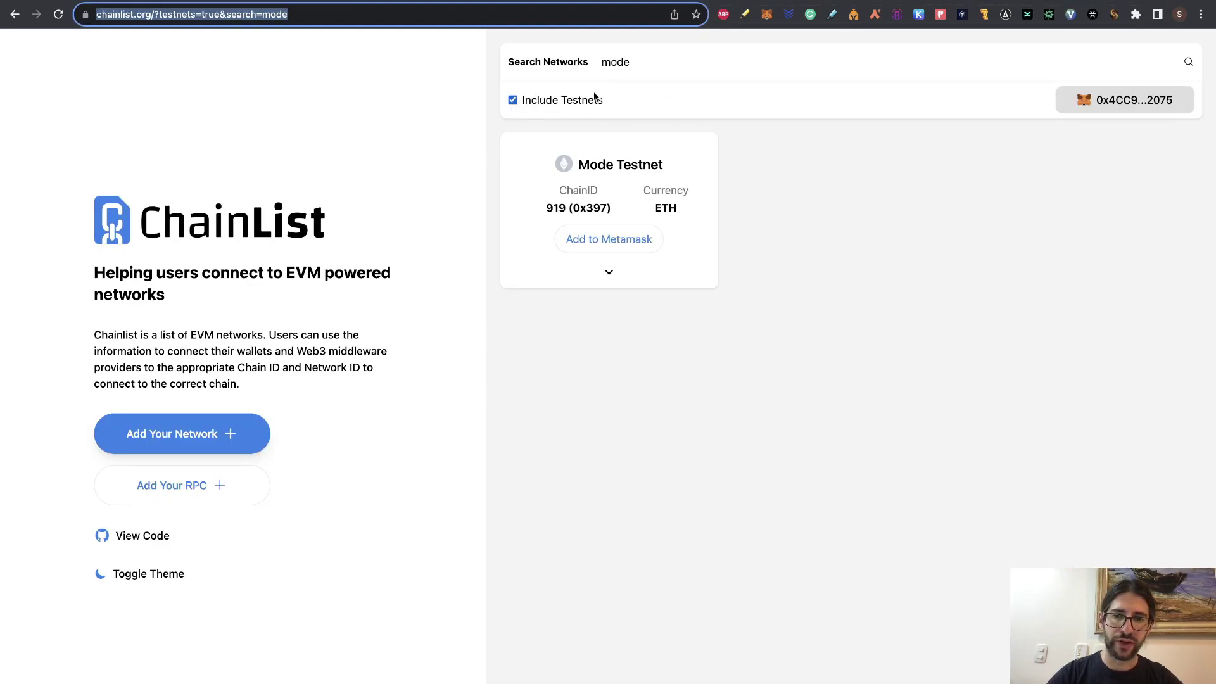
Add the Mode Testnet card (ChainID 919) to MetaMask and verify it in the network list
{"action": "left_click", "coordinate": [615, 239]}
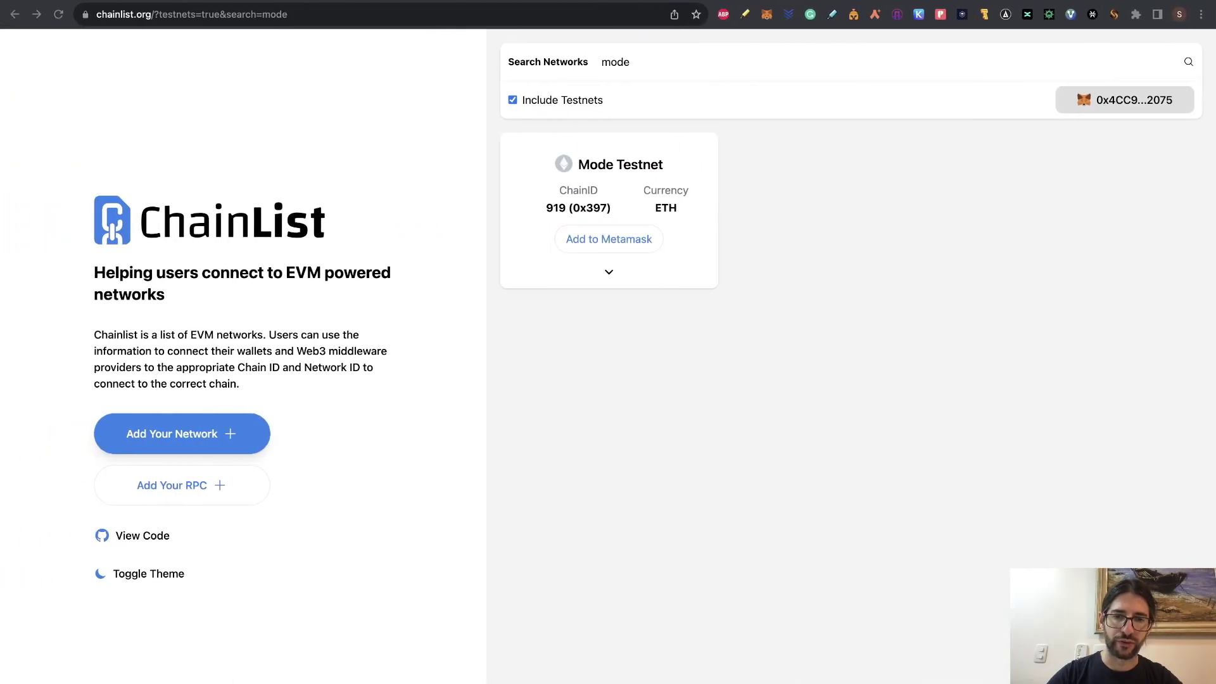
{"action": "left_click", "coordinate": [767, 14]}
{"action": "left_click", "coordinate": [574, 46]}
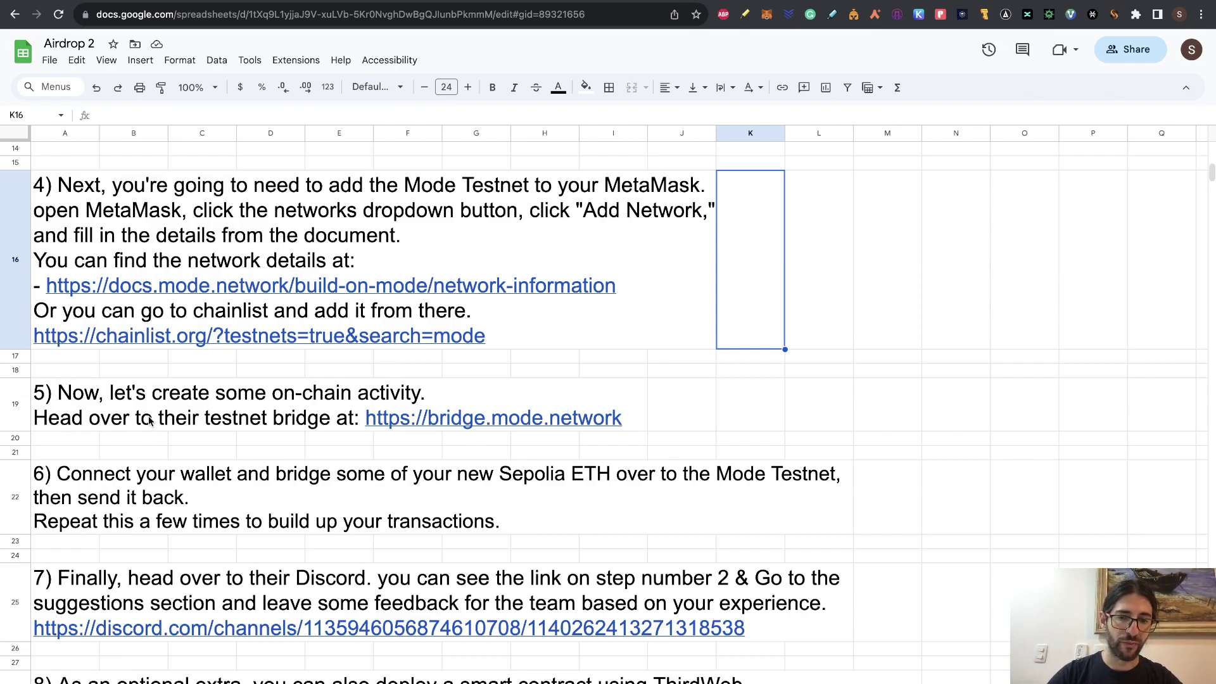
Open bridge.mode.network in a new tab and connect MetaMask, approving the switch to Sepolia
{"action": "left_click", "coordinate": [391, 413]}
{"action": "left_click", "coordinate": [109, 453]}
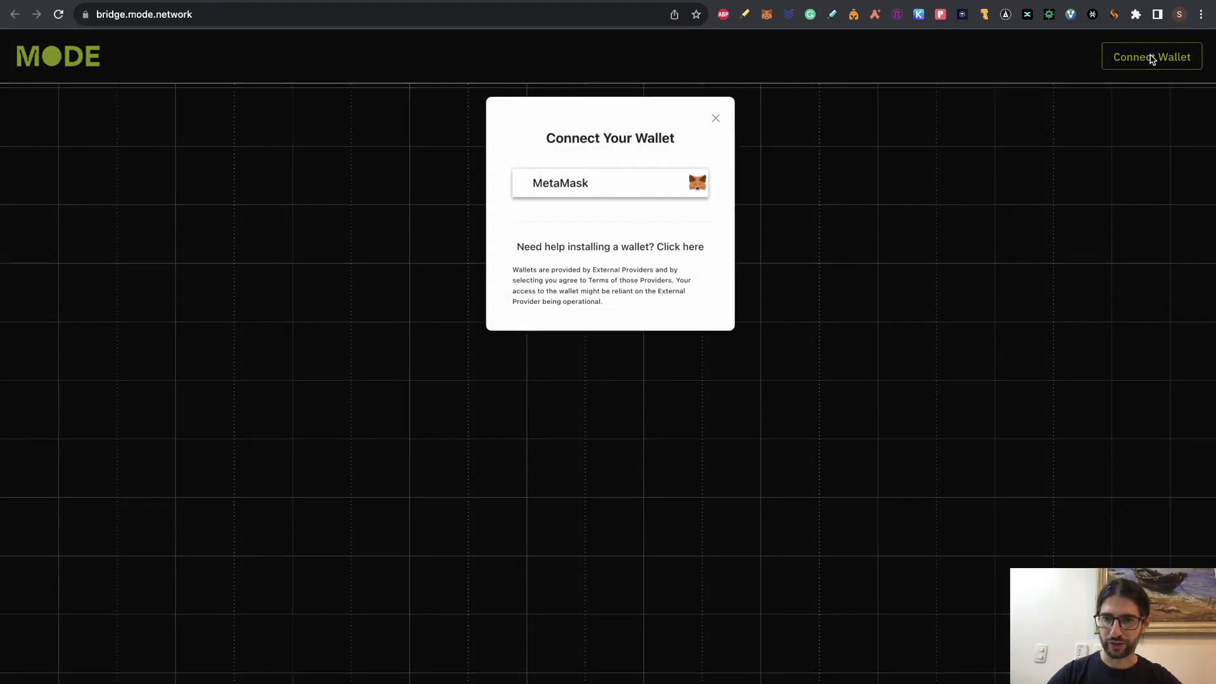
{"action": "left_click", "coordinate": [606, 181]}
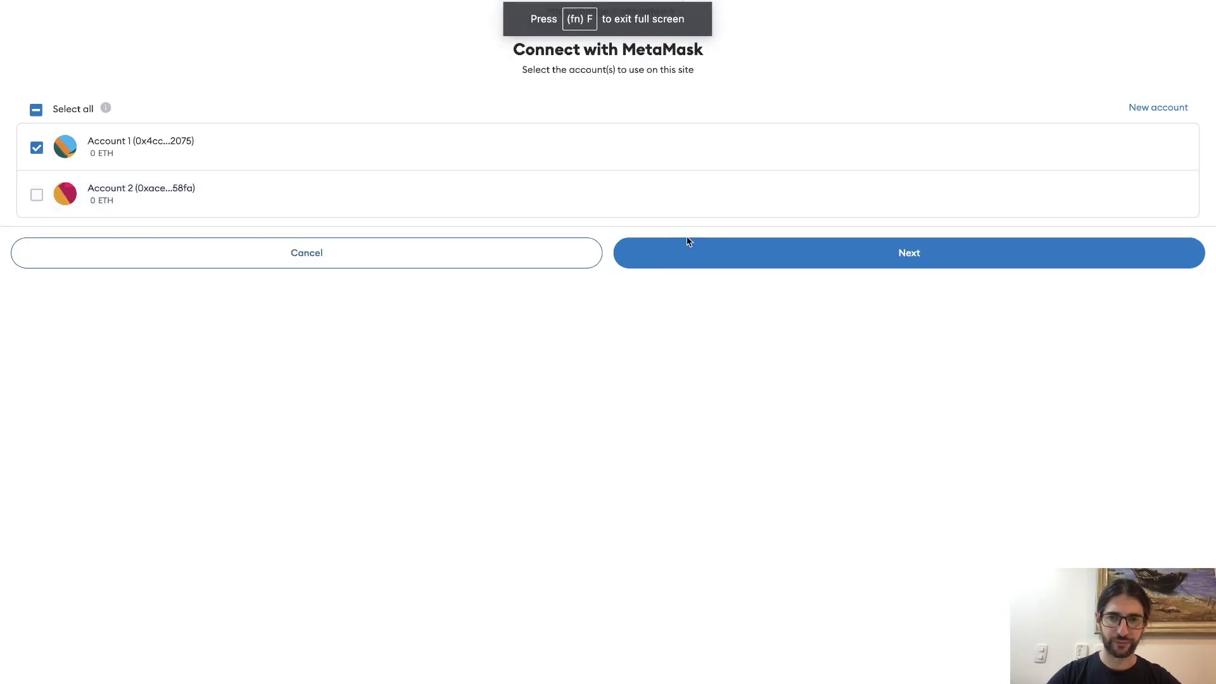
{"action": "left_click", "coordinate": [697, 248]}
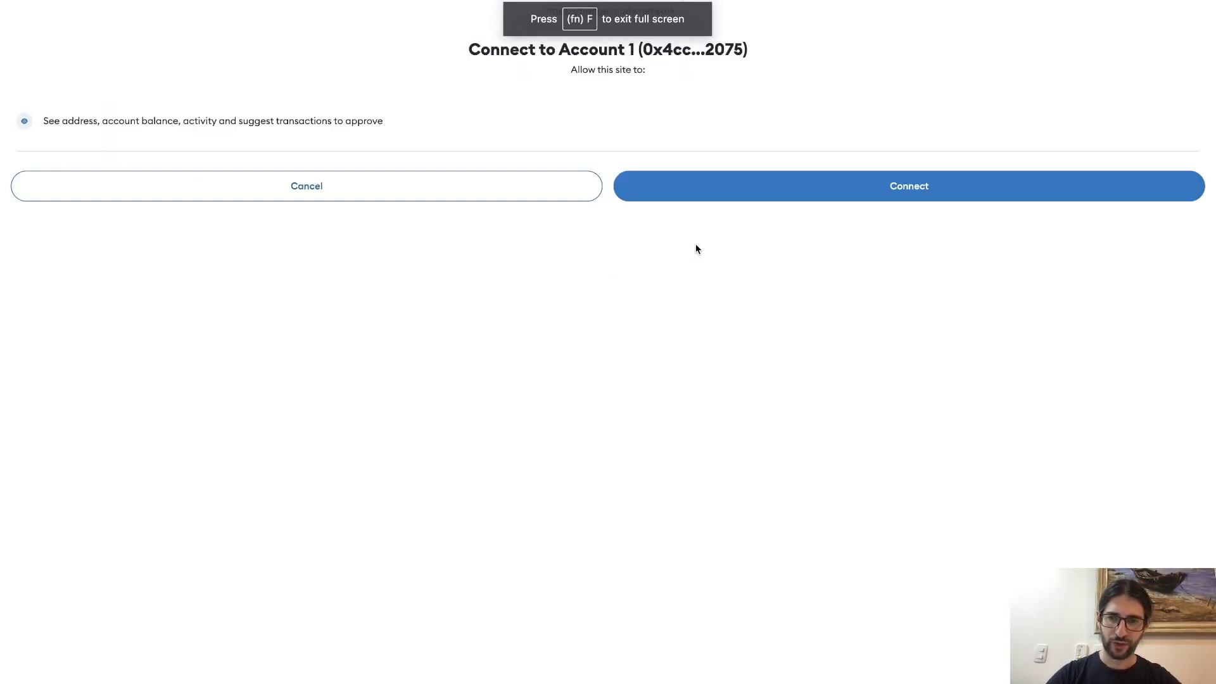
{"action": "left_click", "coordinate": [742, 189]}
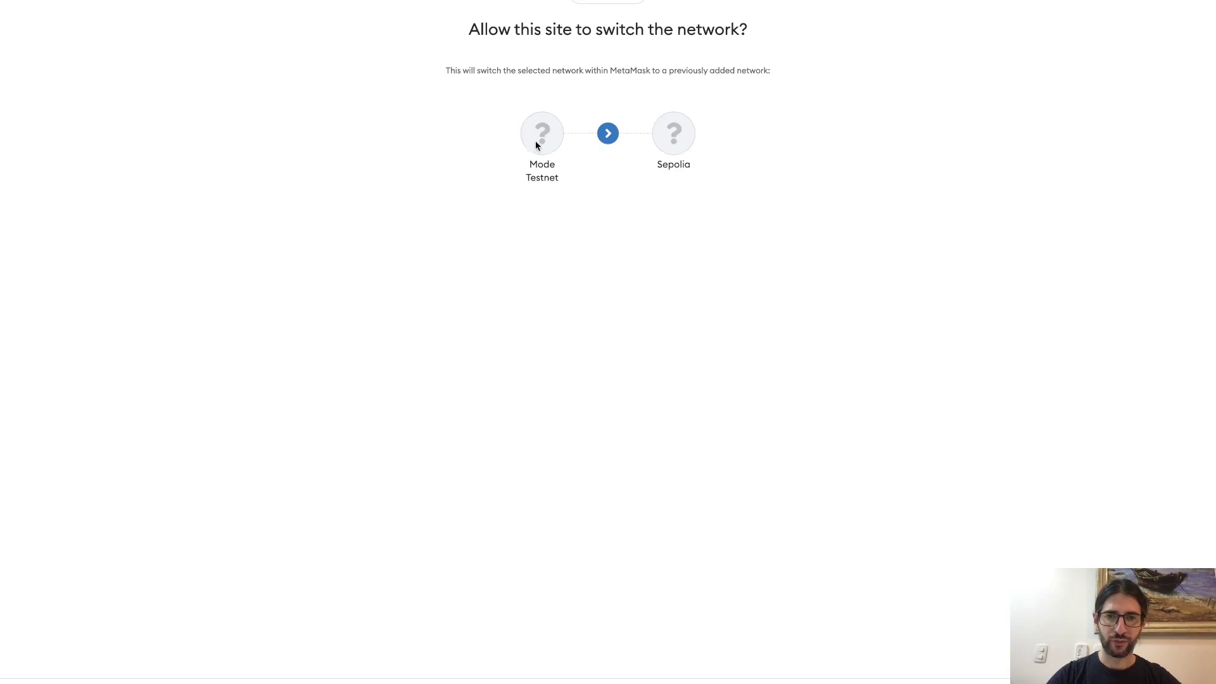
{"action": "left_click", "coordinate": [786, 657]}
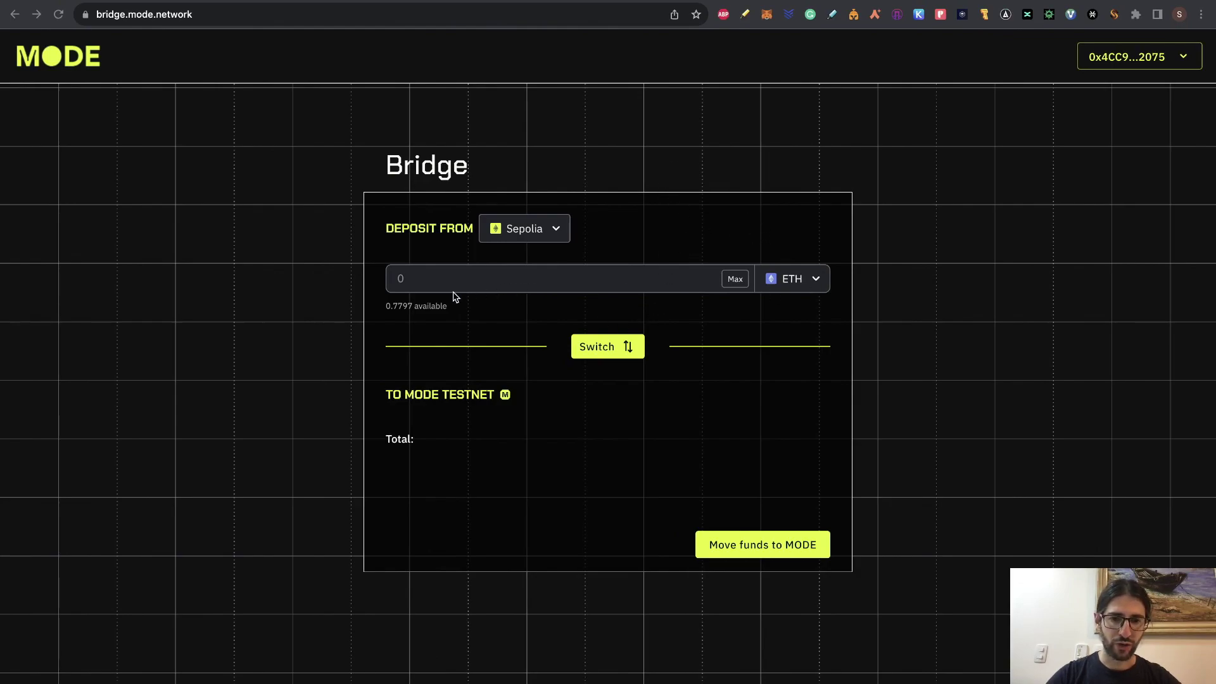
{"action": "left_click", "coordinate": [485, 283]}
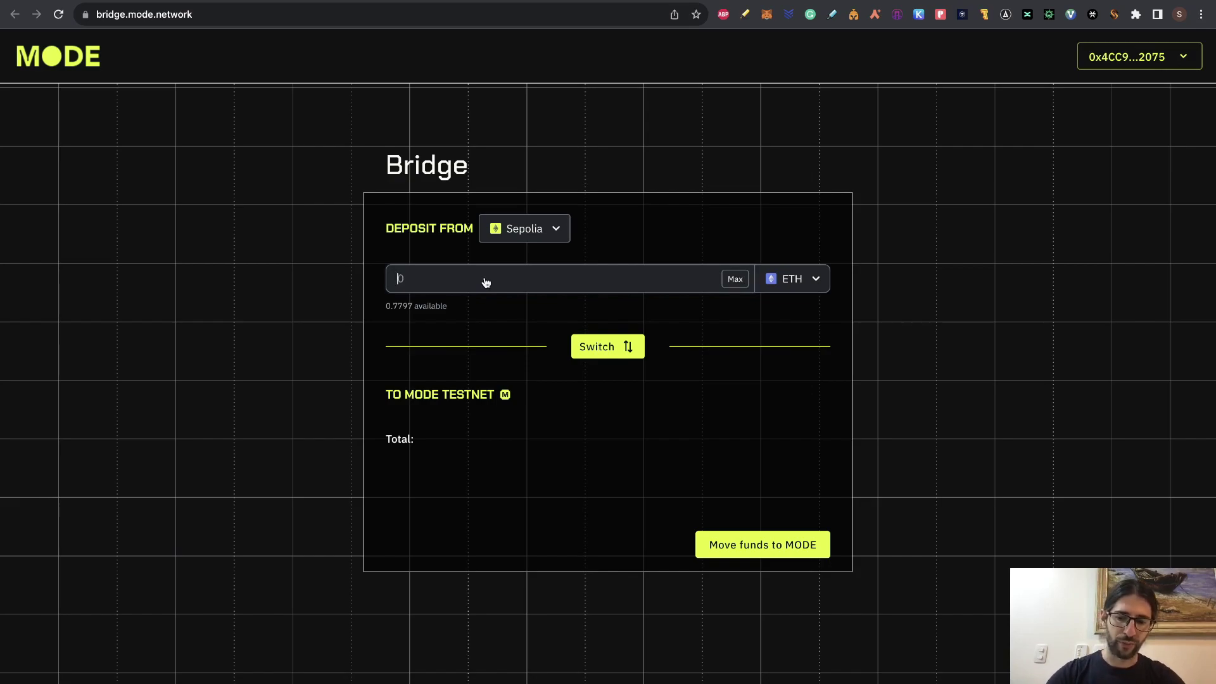
Enter a 0.1 ETH deposit amount and submit it with Move funds to MODE
{"action": "type", "text": "0.1"}
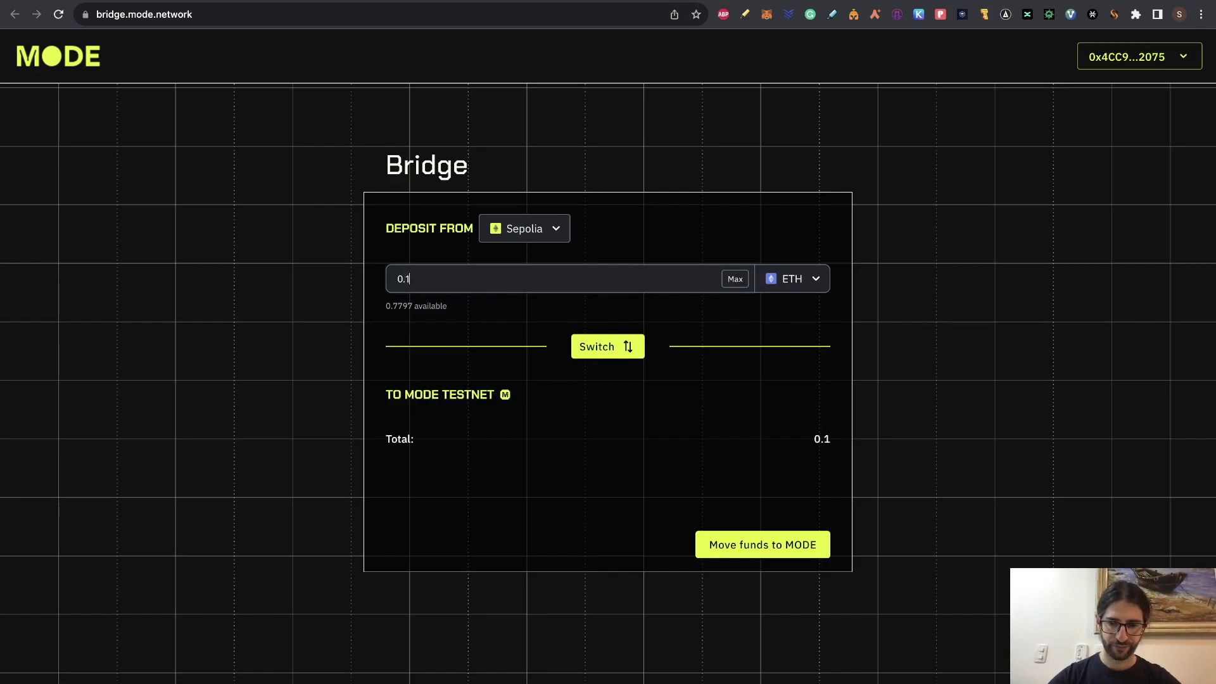
{"action": "left_click", "coordinate": [763, 547]}
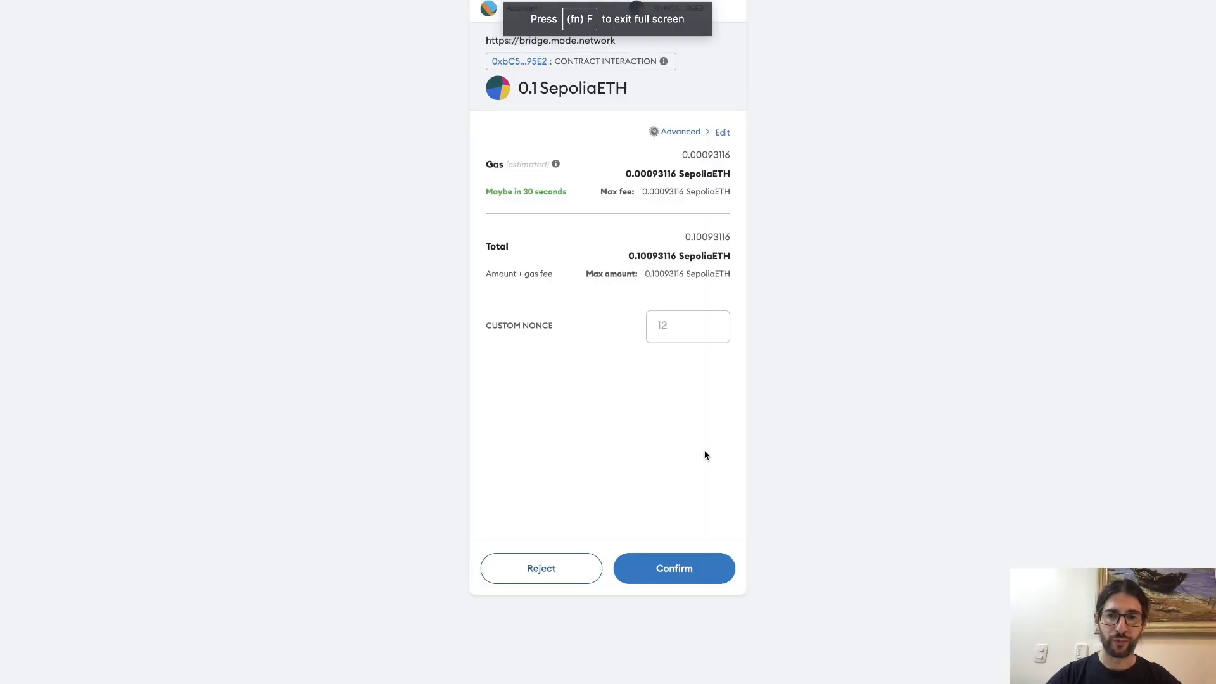
Approve the 0.1 SepoliaETH bridge deposit and view its pending transaction on Sepolia Etherscan
{"action": "left_click", "coordinate": [683, 568]}
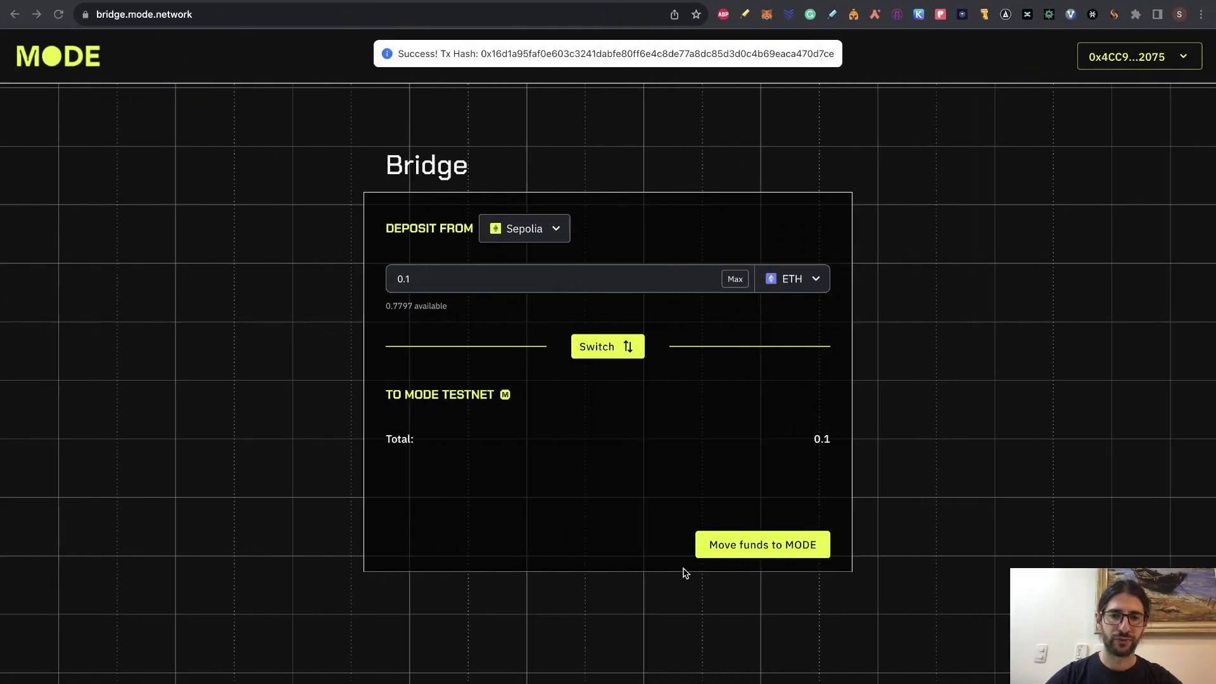
{"action": "left_click", "coordinate": [766, 14]}
{"action": "left_click", "coordinate": [689, 291]}
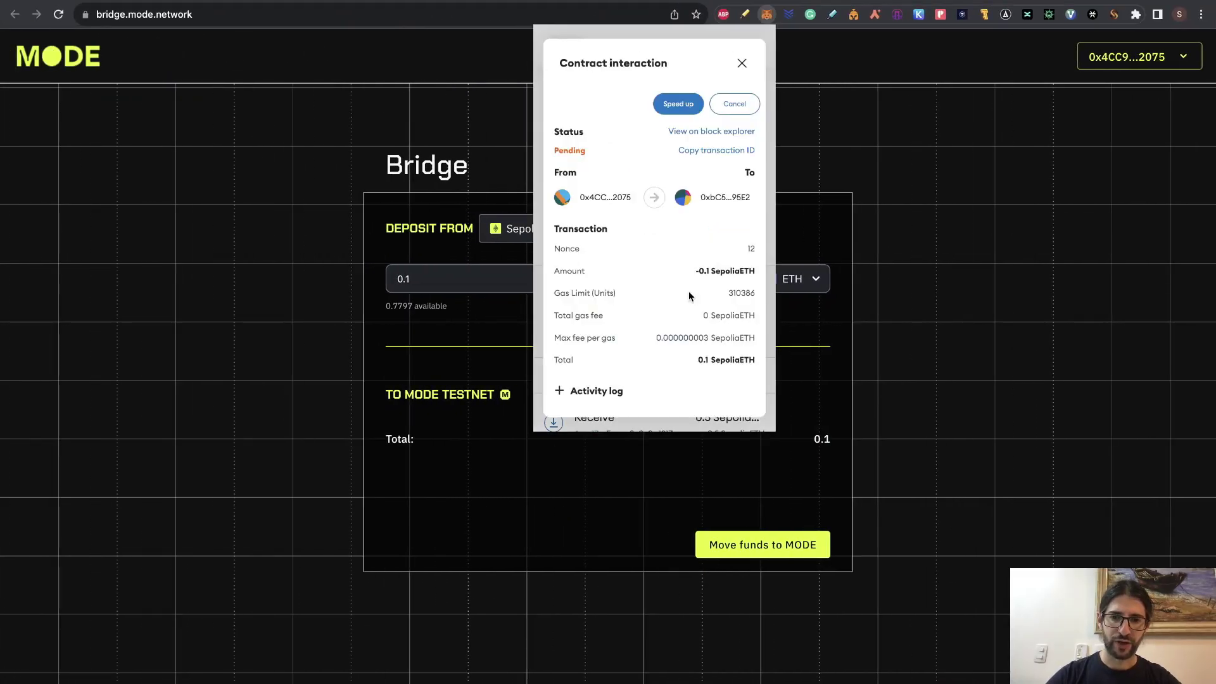
{"action": "left_click", "coordinate": [711, 132]}
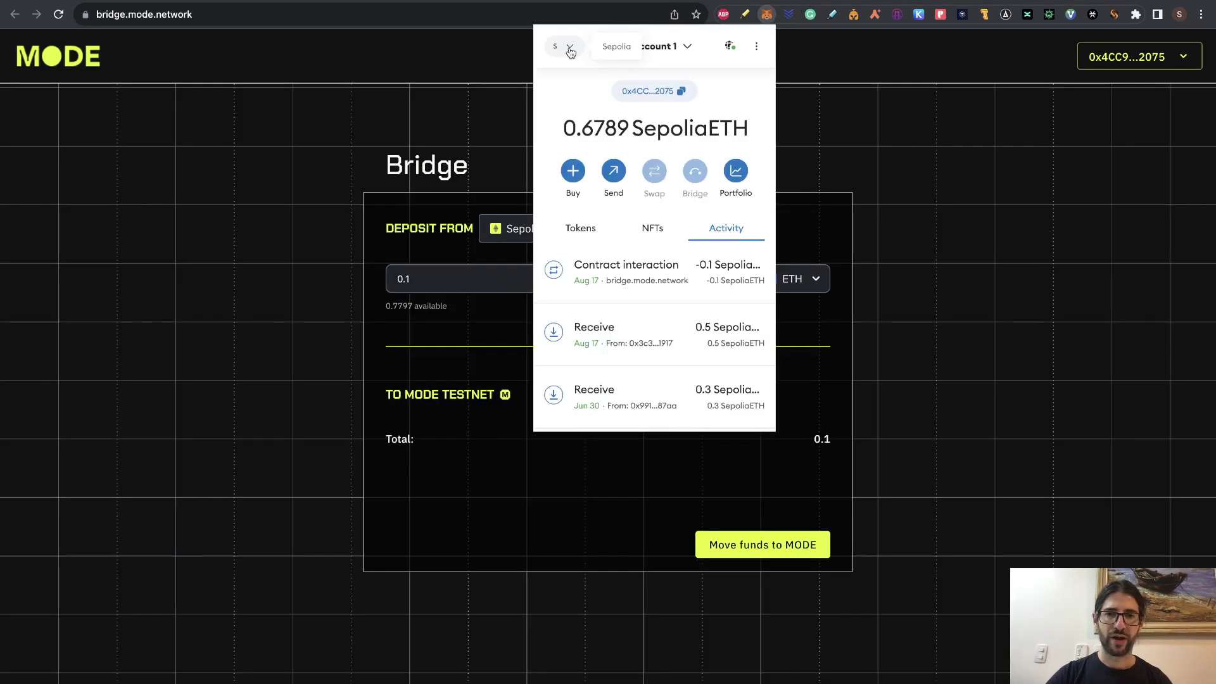
Switch MetaMask to Mode Testnet and confirm the bridged 0.1 ETH balance arrived
{"action": "left_click", "coordinate": [570, 52]}
{"action": "scroll", "coordinate": [628, 209], "scroll_direction": "up", "scroll_amount": 2}
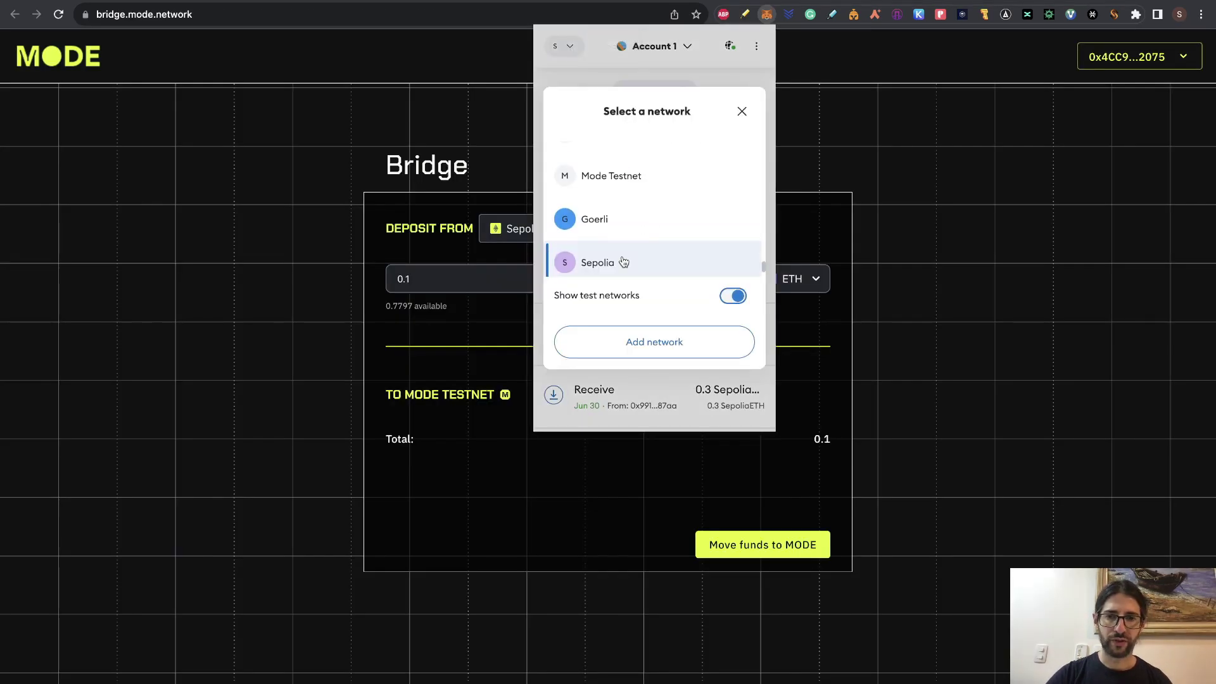
{"action": "left_click", "coordinate": [628, 185]}
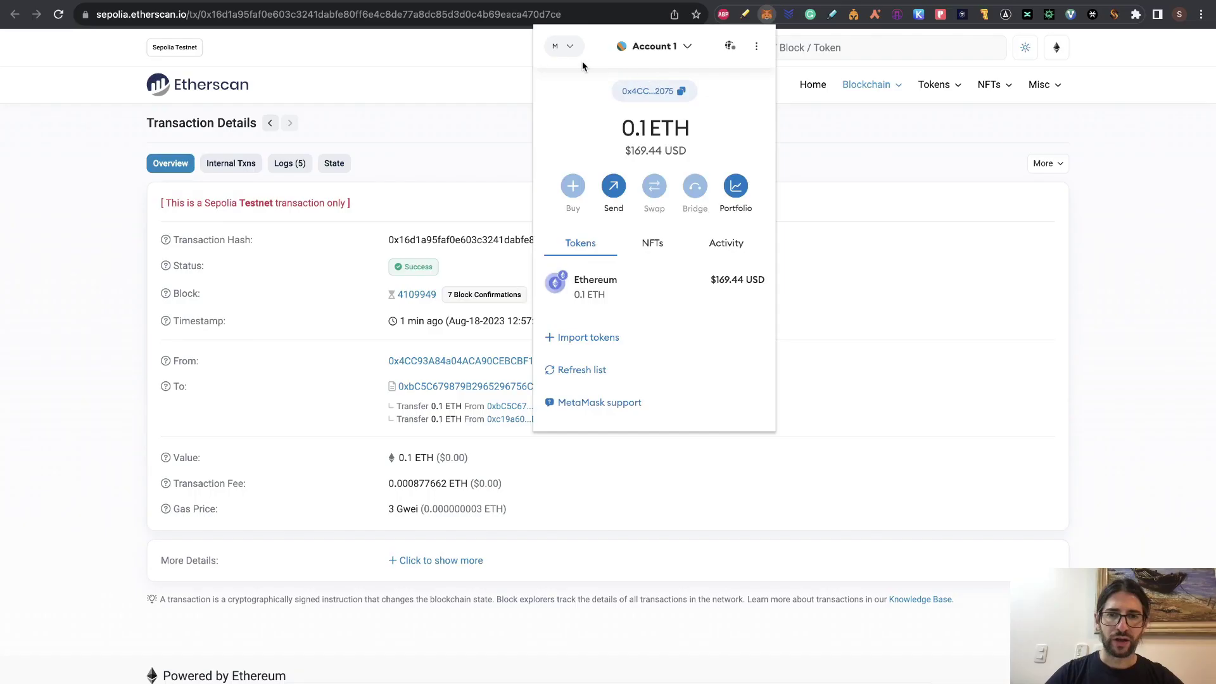
{"action": "left_click", "coordinate": [568, 52]}
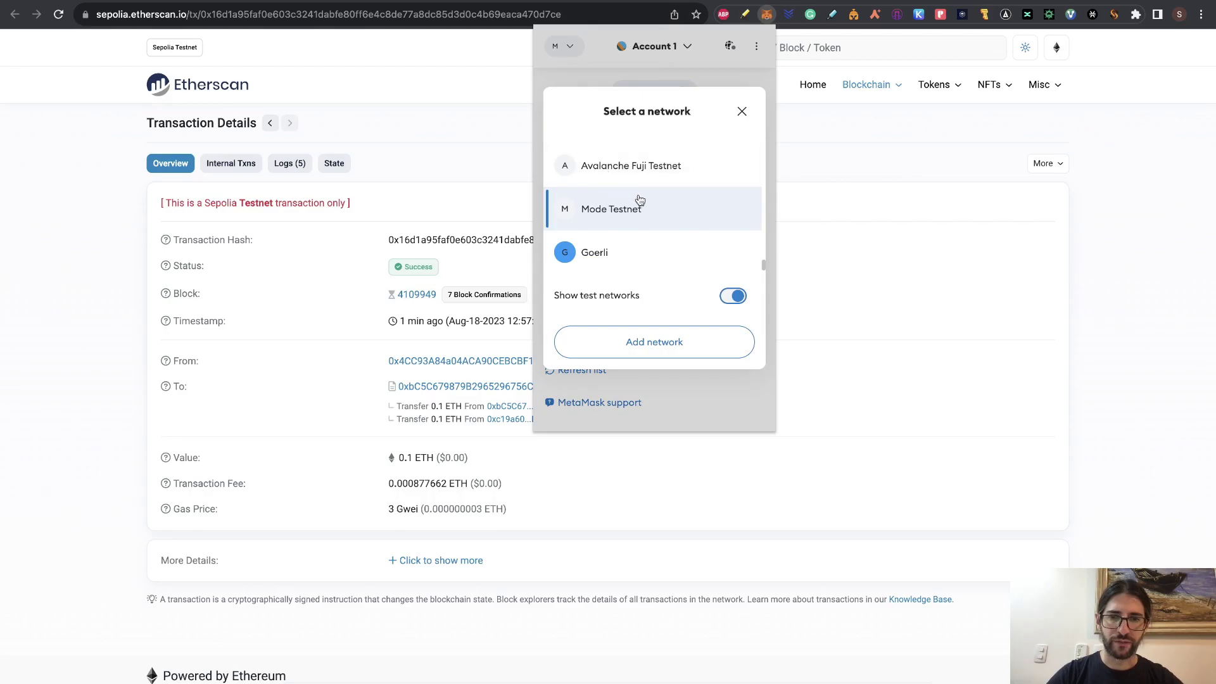
{"action": "left_click", "coordinate": [598, 71]}
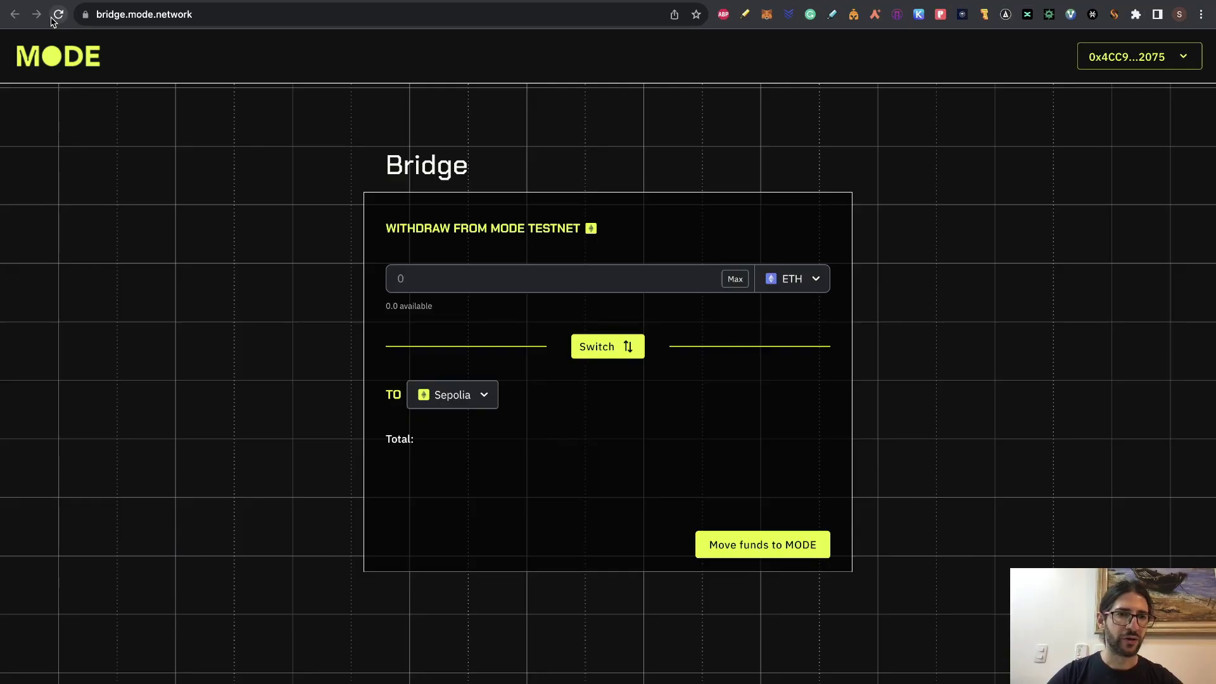
Reload Mode Bridge for a 0.1 ETH withdrawal to Sepolia, then return to the Airdrop 2 sheet
{"action": "key", "text": "super+r"}
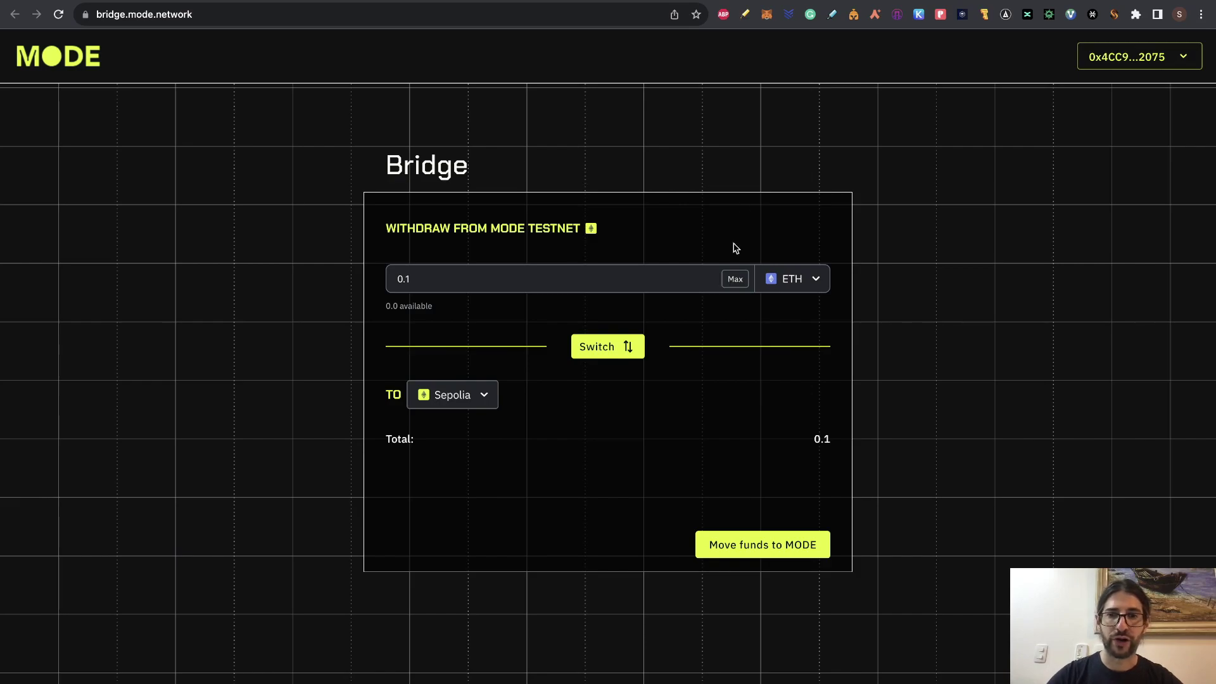
{"action": "key", "text": "ctrl+shift+Tab"}
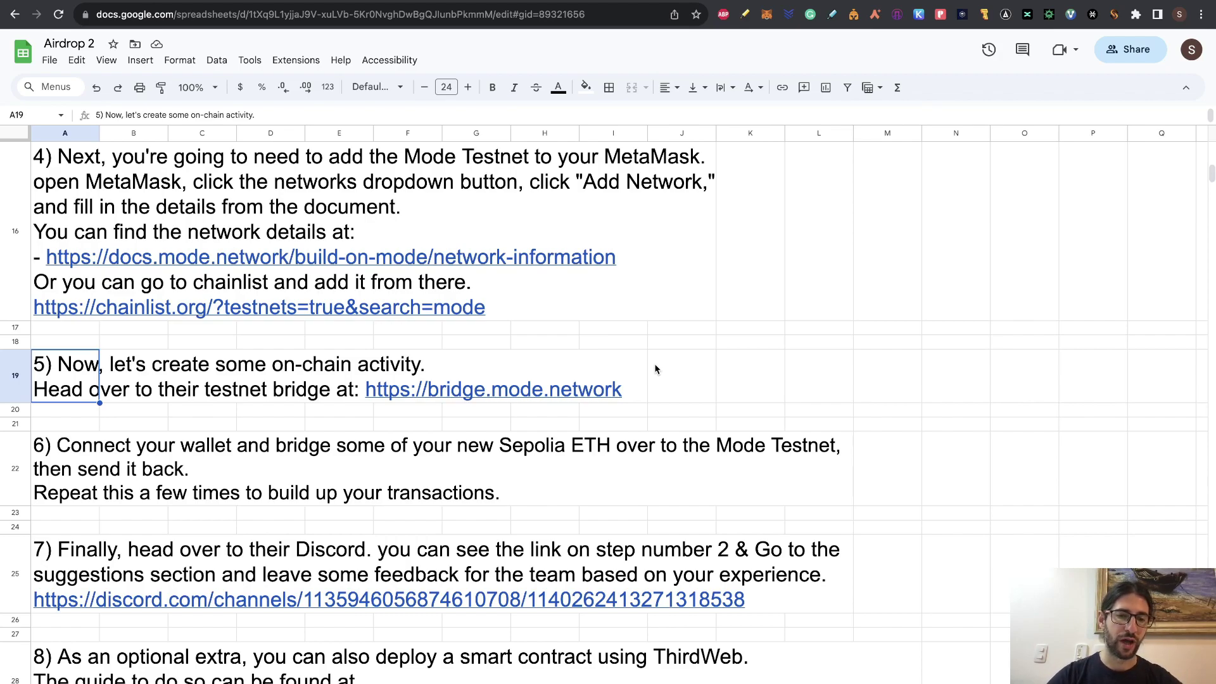
Scroll the Airdrop 2 guide to steps 6–8, then go to Discord's testnet-feedback channel
{"action": "scroll", "coordinate": [525, 397], "scroll_direction": "down", "scroll_amount": 3}
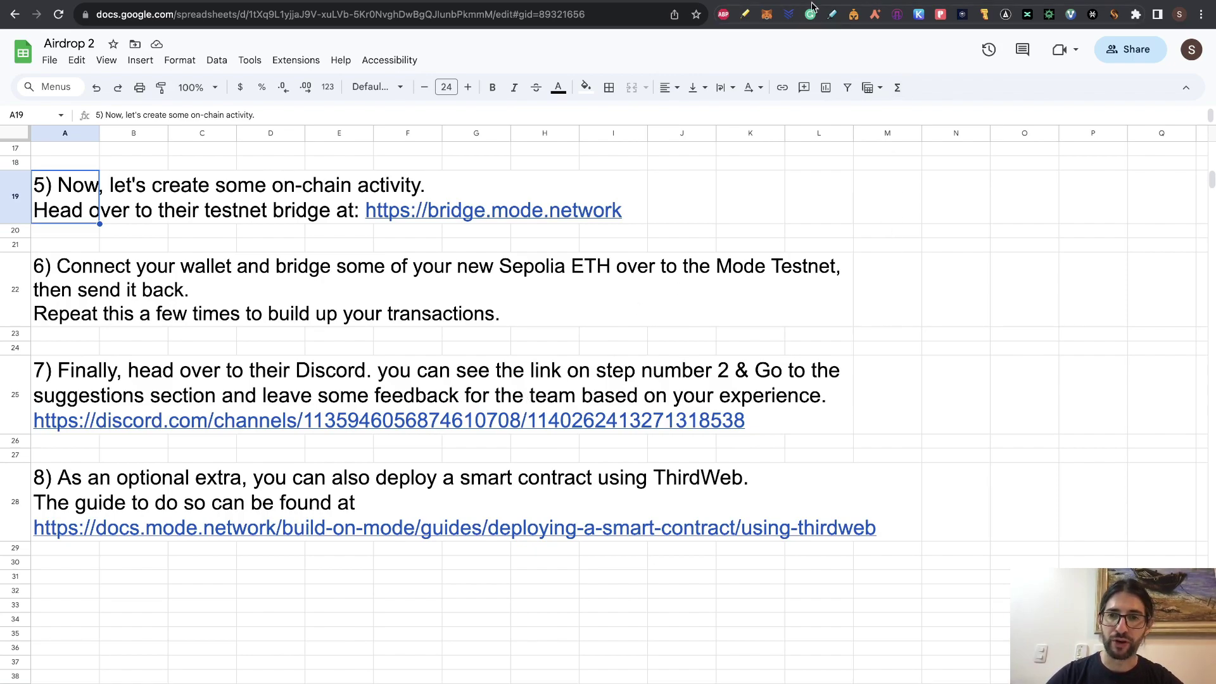
{"action": "key", "text": "ctrl+Tab"}
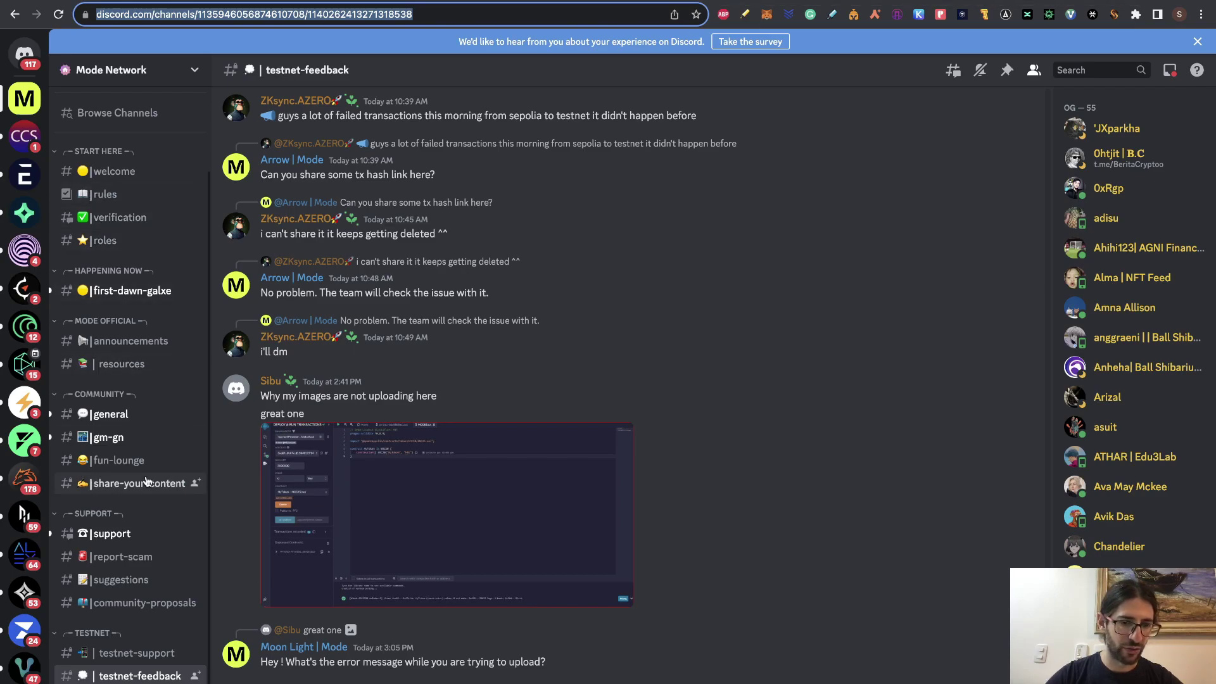
Review Discord's testnet-feedback channel, then return to the Airdrop 2 guide at step 8
{"action": "left_click", "coordinate": [147, 679]}
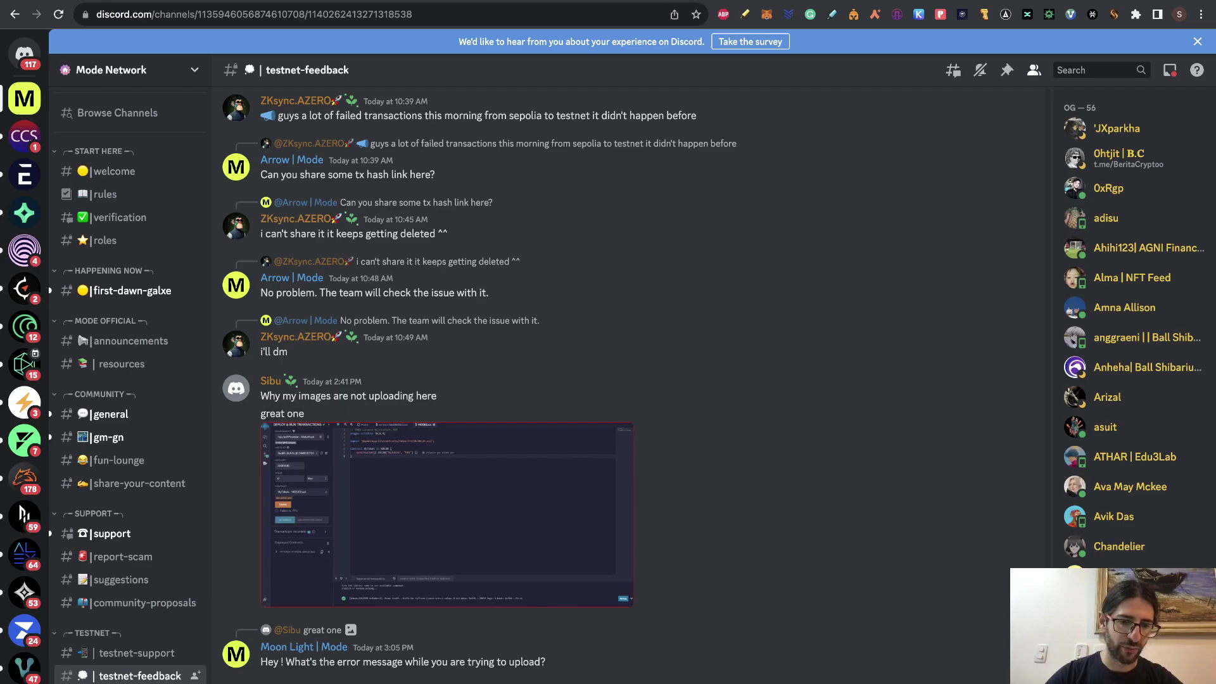
{"action": "key", "text": "ctrl+Tab"}
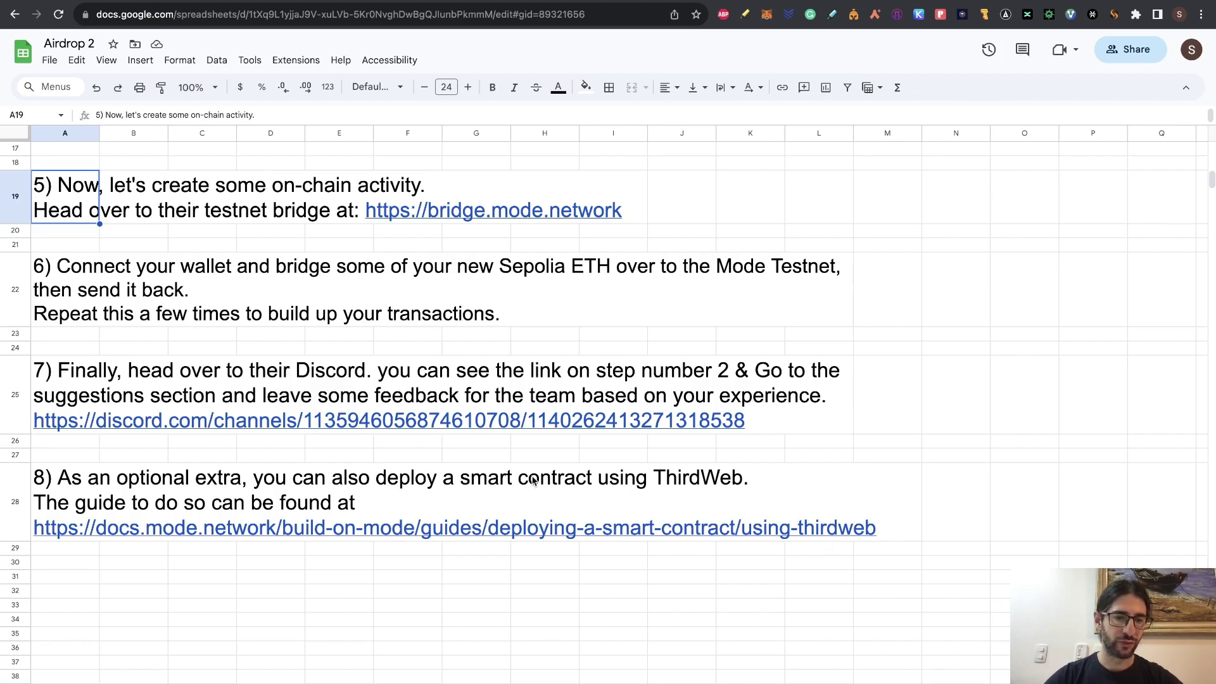
Open step 8's Using Thirdweb guide in Mode Docs and scroll down to the API key step
{"action": "left_click", "coordinate": [58, 537]}
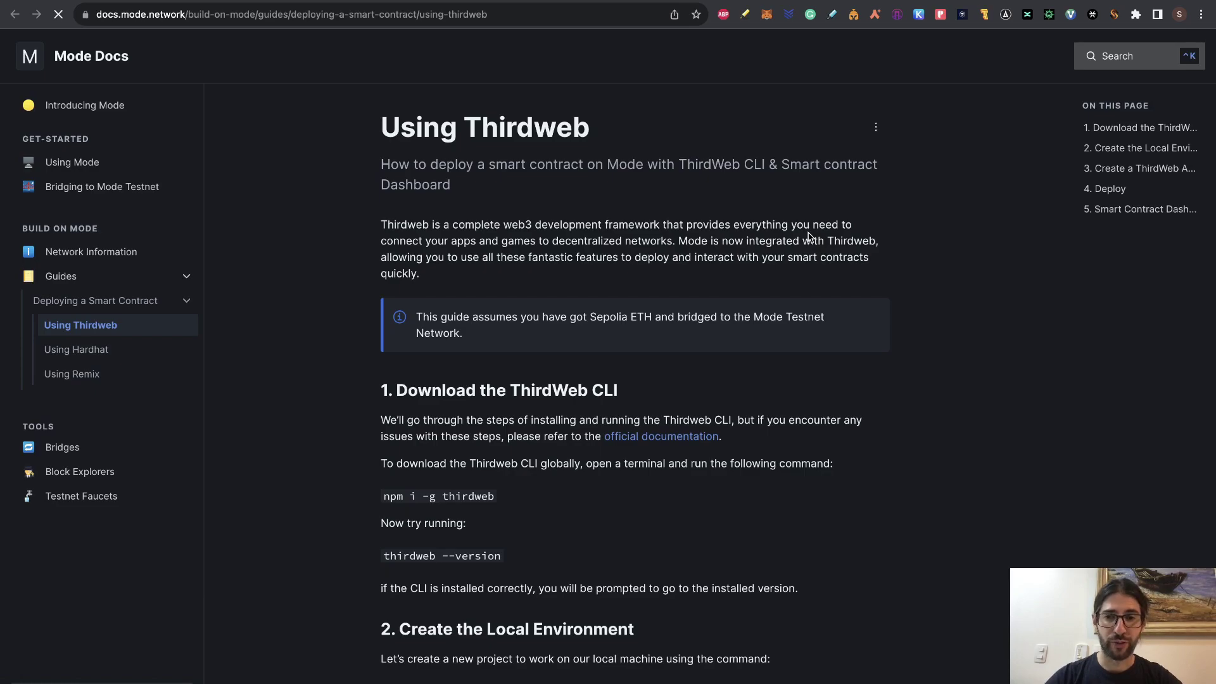
{"action": "scroll", "coordinate": [808, 236], "scroll_direction": "down", "scroll_amount": 2}
{"action": "scroll", "coordinate": [761, 266], "scroll_direction": "up", "scroll_amount": 1}
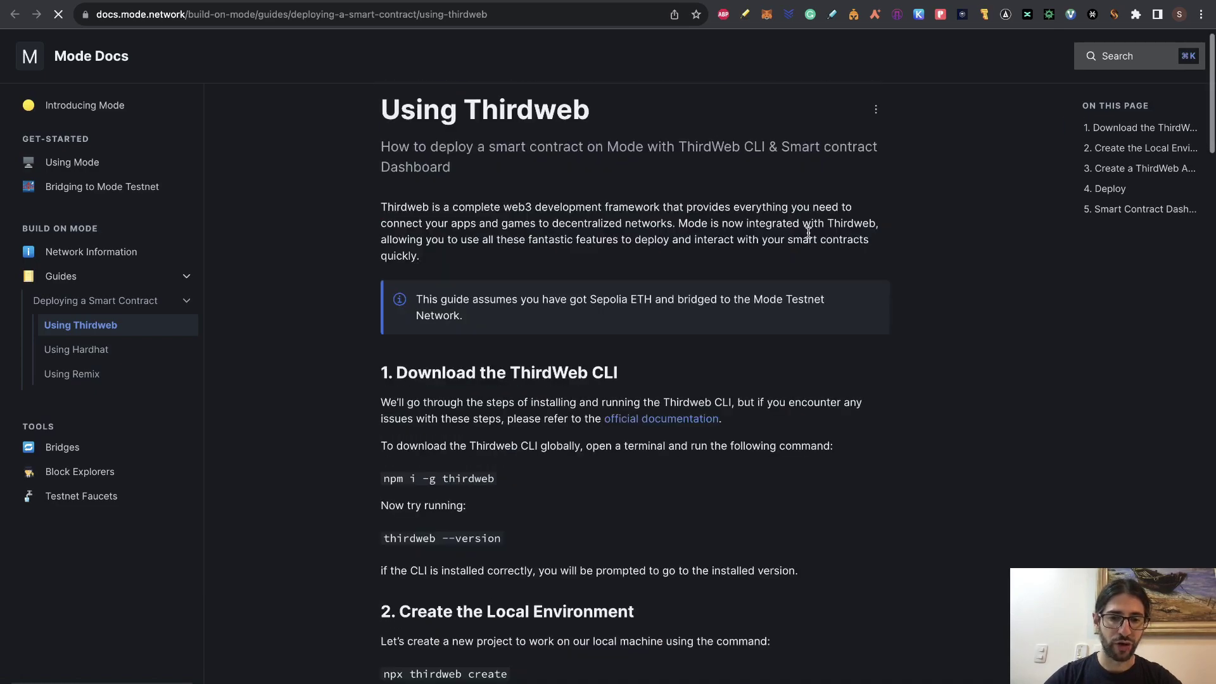
{"action": "scroll", "coordinate": [651, 399], "scroll_direction": "down", "scroll_amount": 3}
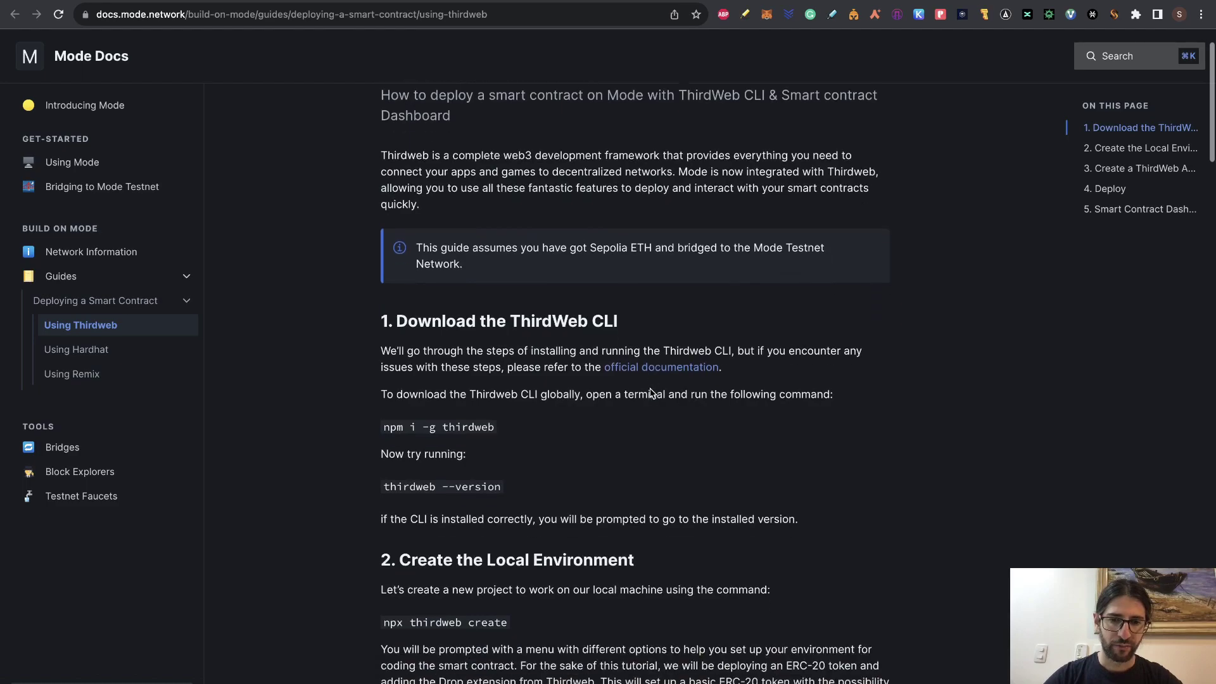
{"action": "scroll", "coordinate": [627, 387], "scroll_direction": "down", "scroll_amount": 9}
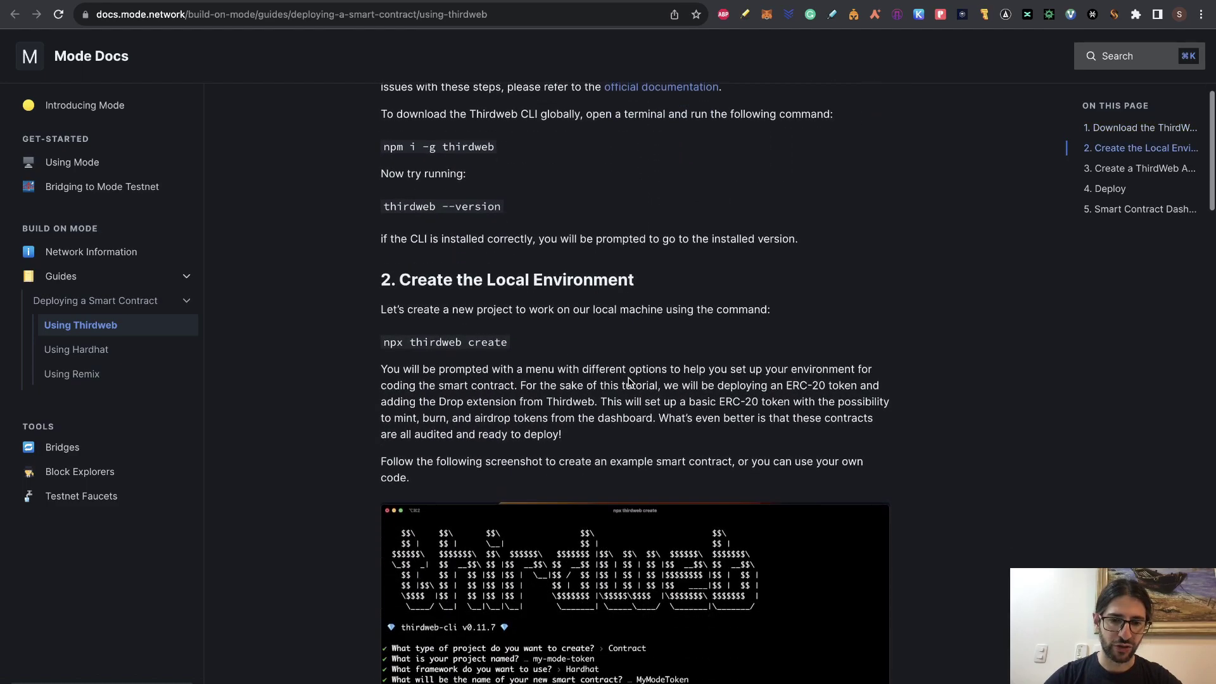
{"action": "scroll", "coordinate": [630, 382], "scroll_direction": "down", "scroll_amount": 2}
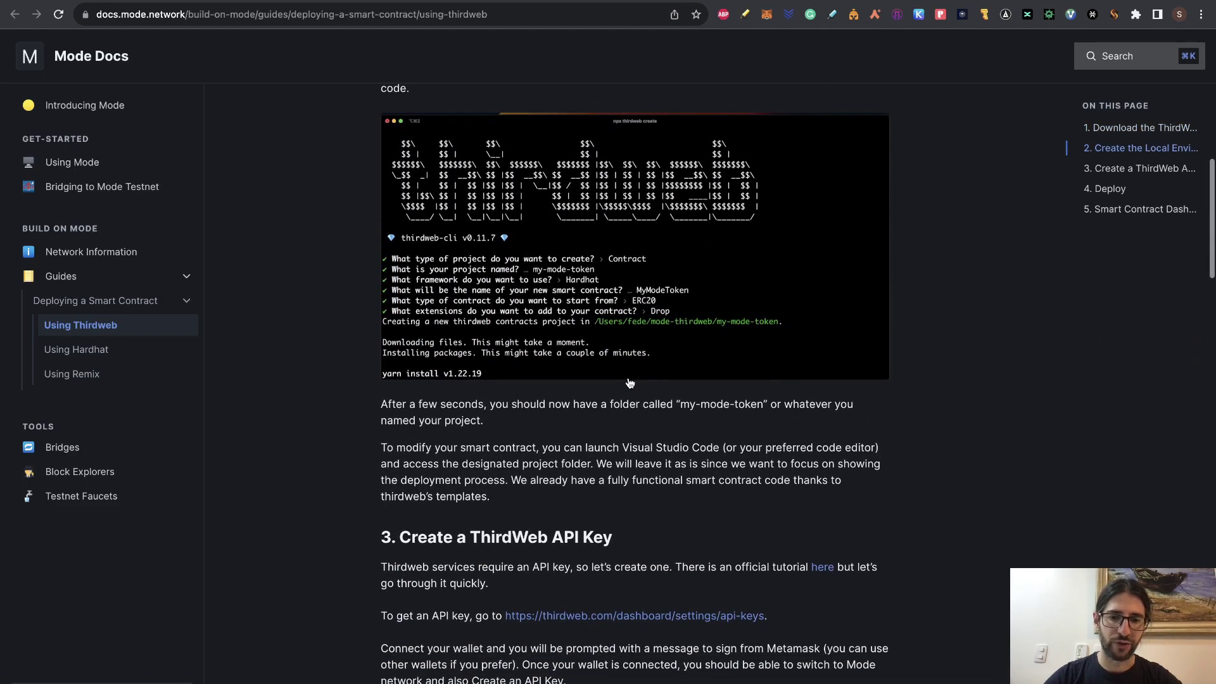
{"action": "scroll", "coordinate": [631, 382], "scroll_direction": "down", "scroll_amount": 10}
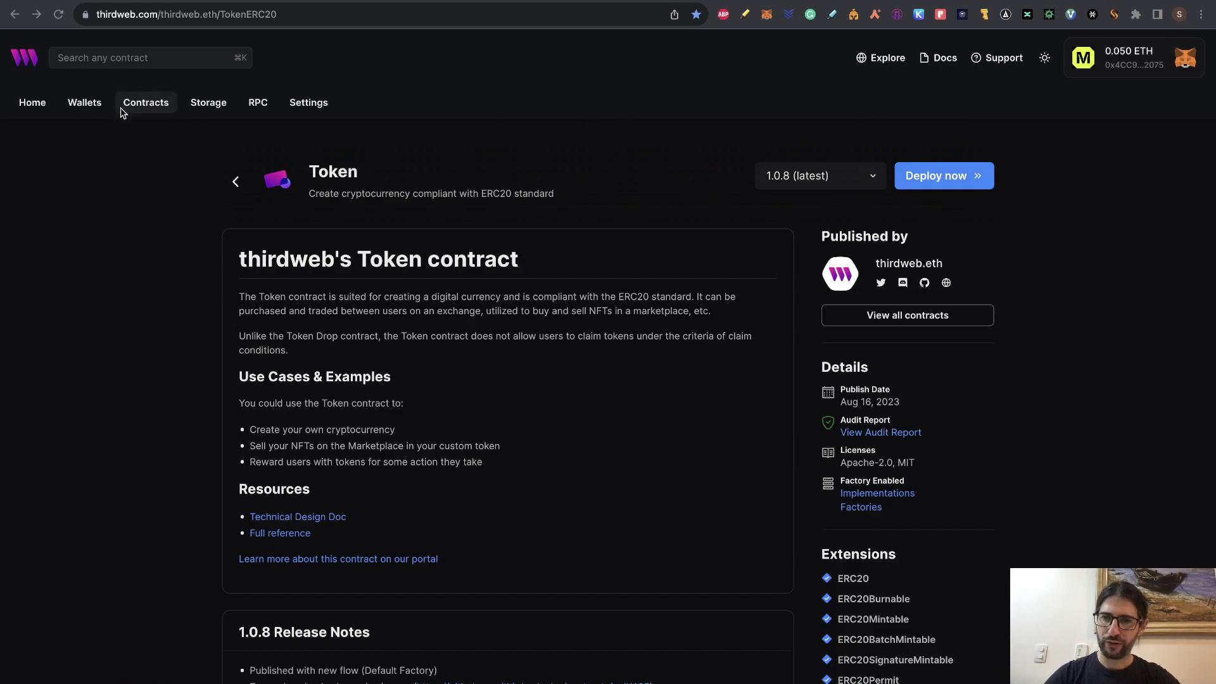
{"action": "left_click", "coordinate": [161, 109]}
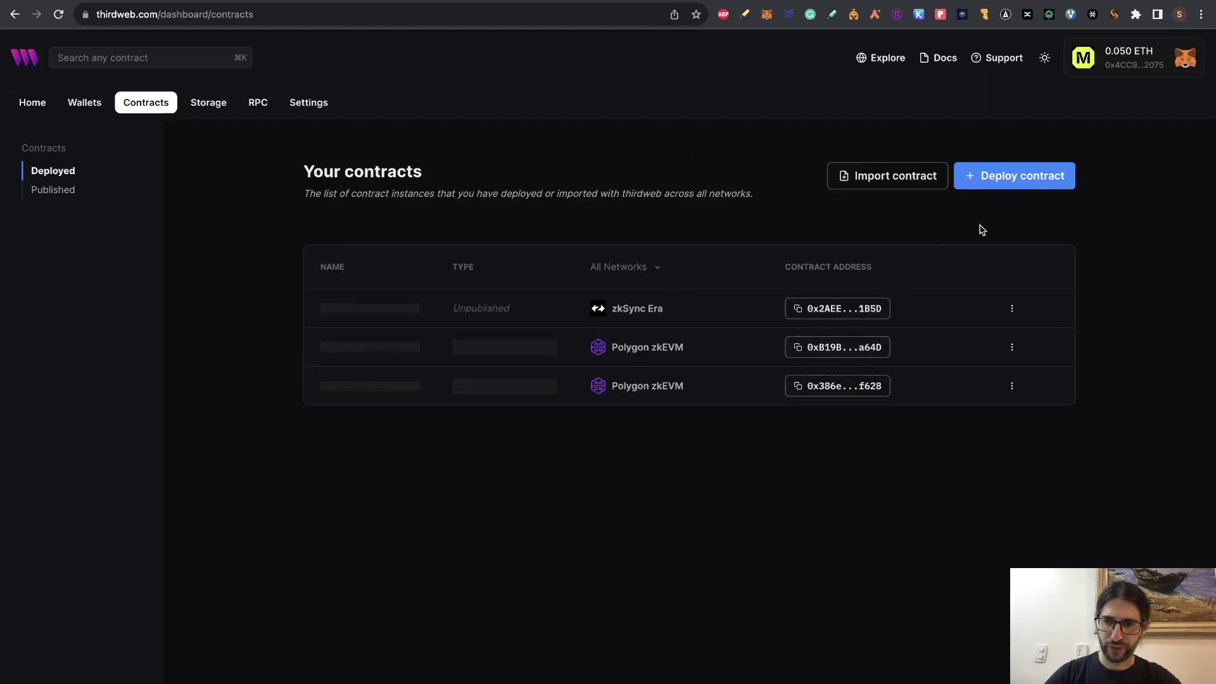
{"action": "left_click", "coordinate": [1009, 180]}
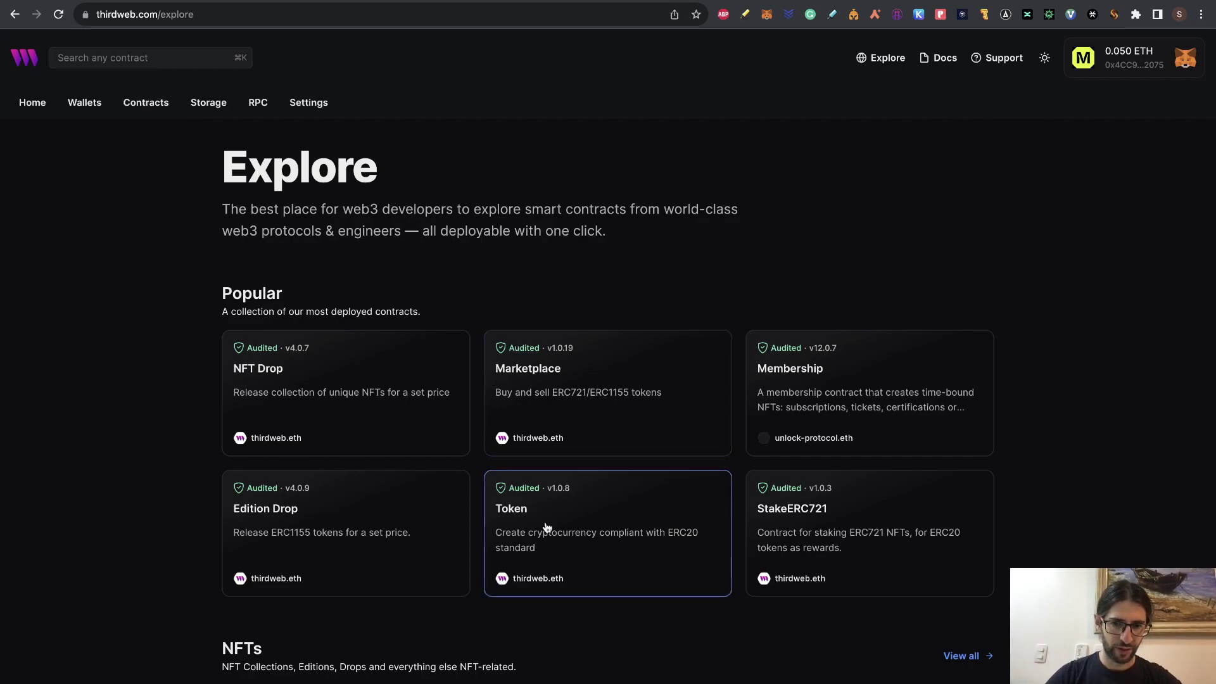
{"action": "left_click", "coordinate": [546, 529]}
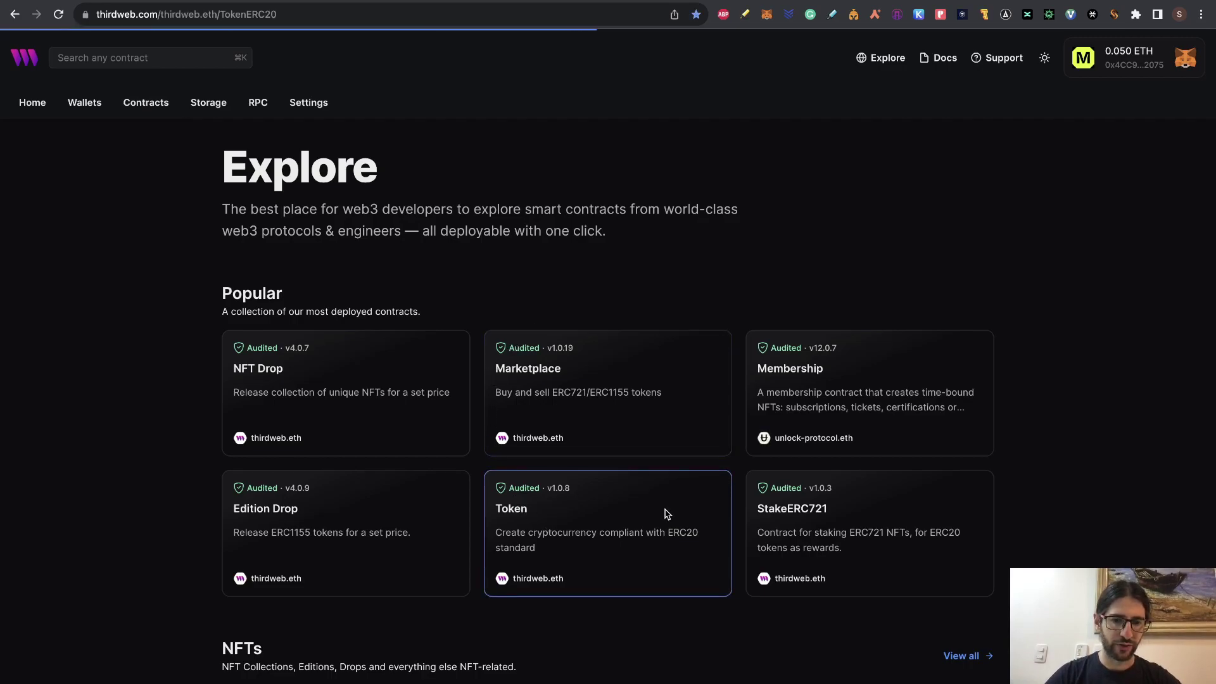
{"action": "scroll", "coordinate": [645, 523], "scroll_direction": "down", "scroll_amount": 1}
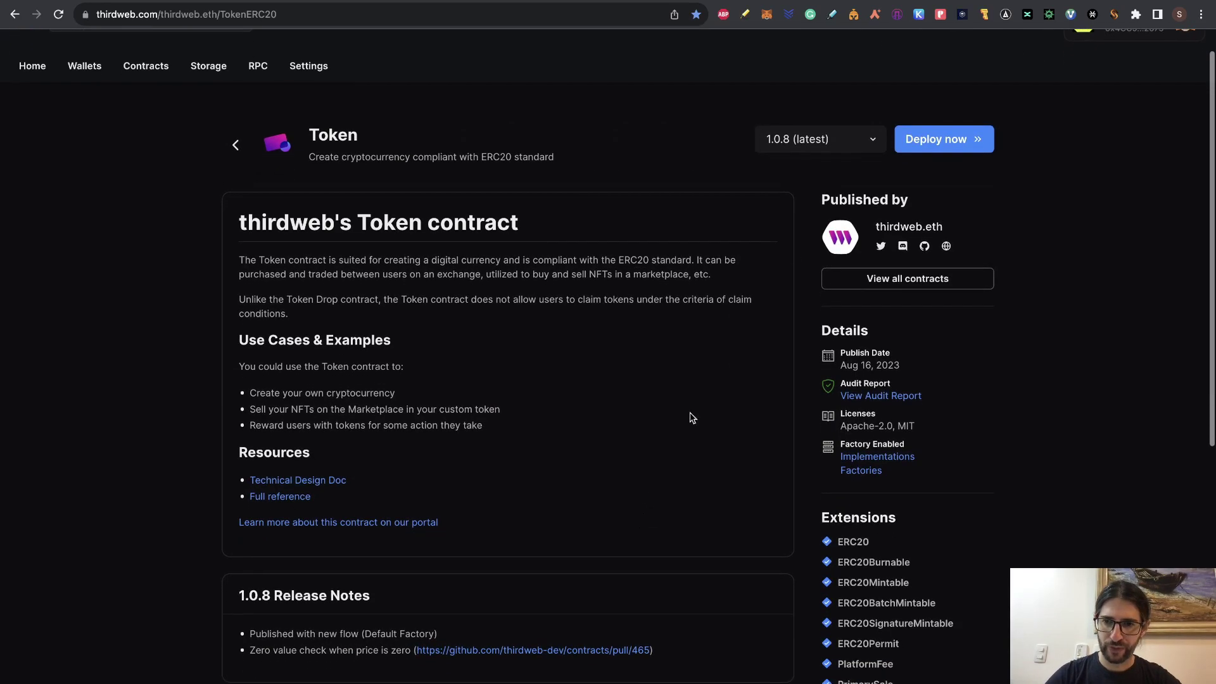
Deploy the CCS-Mode-Token (symbol CCS) Token contract to Mode Testnet, chosen from the testnet networks
{"action": "left_click", "coordinate": [968, 145]}
{"action": "left_click", "coordinate": [908, 496]}
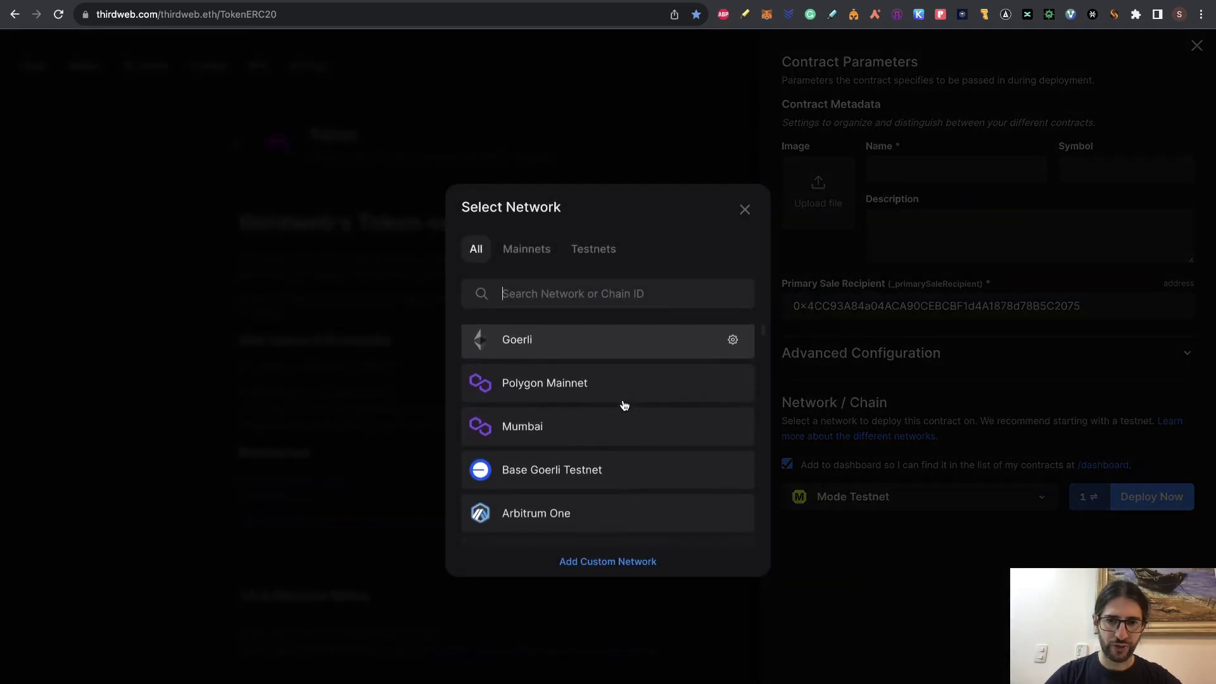
{"action": "left_click", "coordinate": [600, 252]}
{"action": "type", "text": "m"}
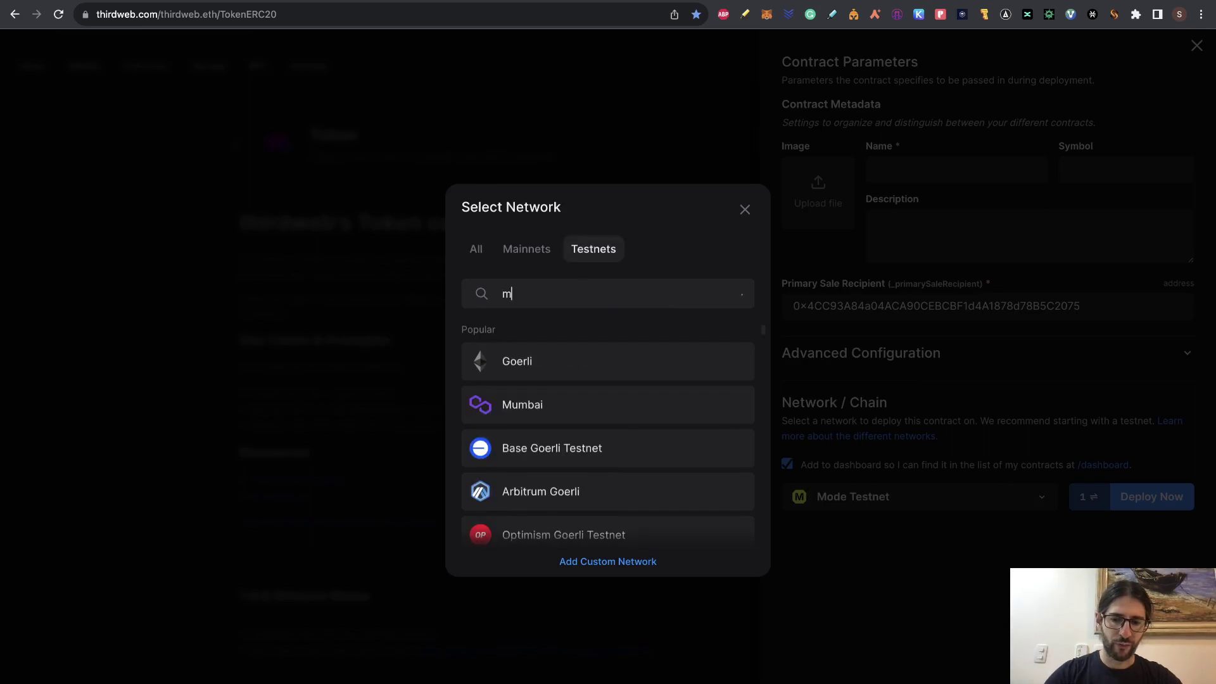
{"action": "type", "text": "ode"}
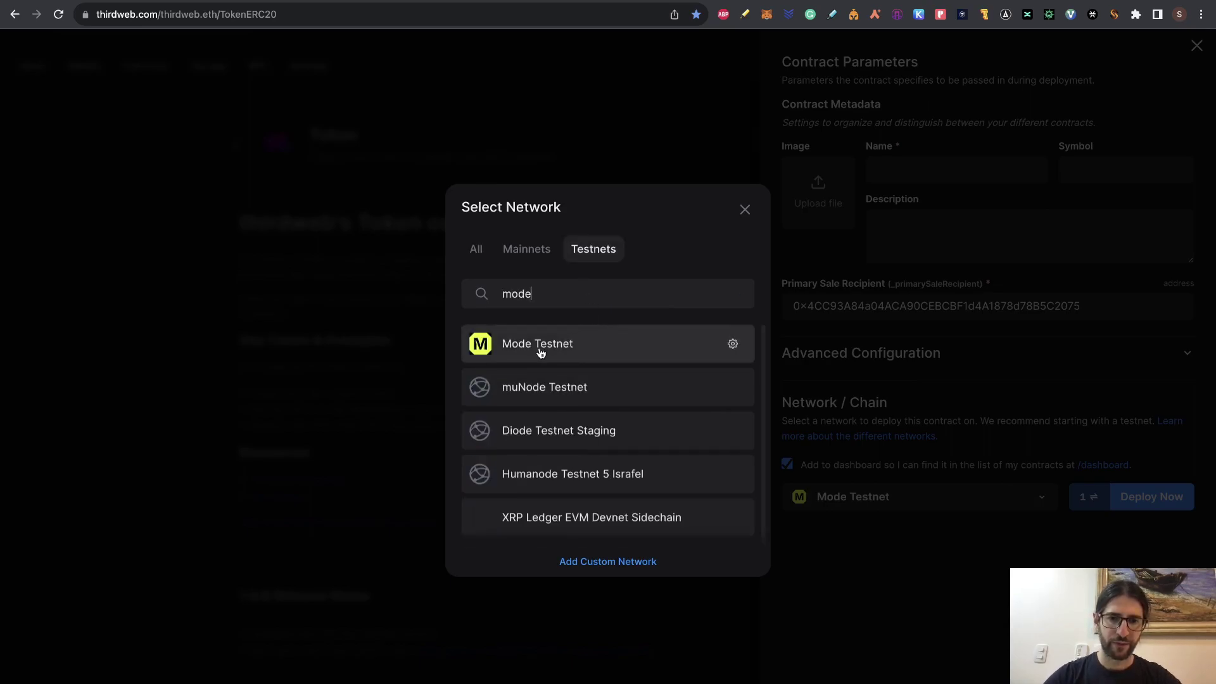
{"action": "left_click", "coordinate": [540, 353]}
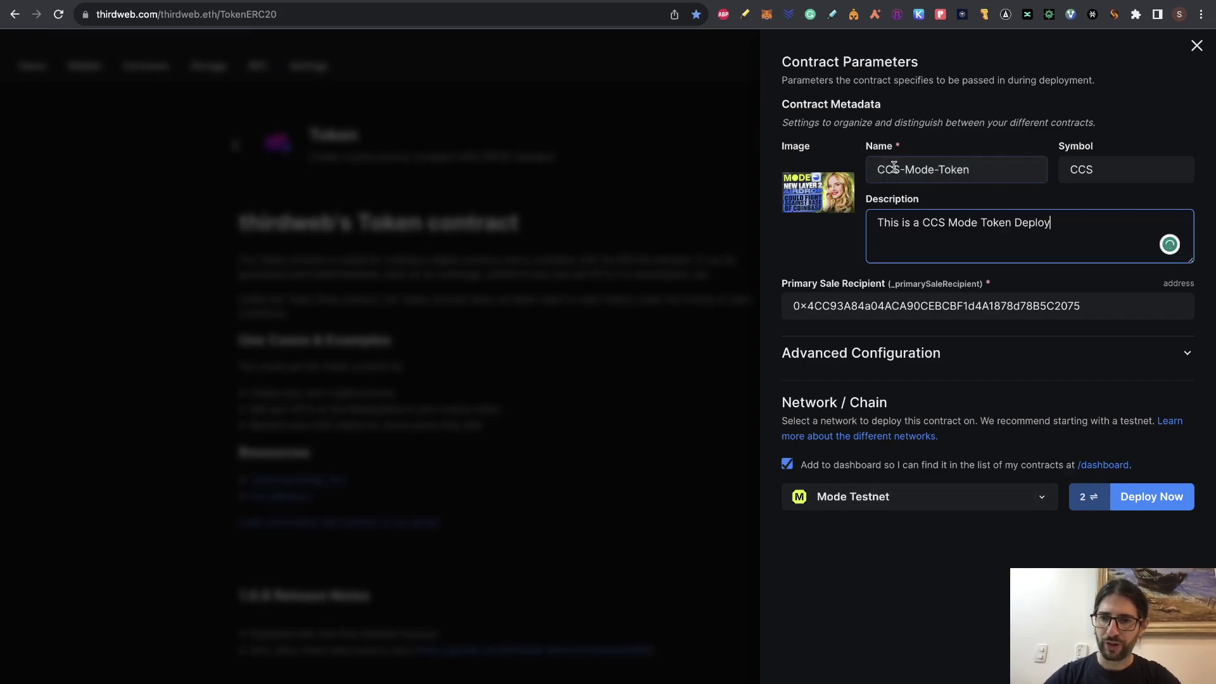
{"action": "left_click", "coordinate": [1139, 498]}
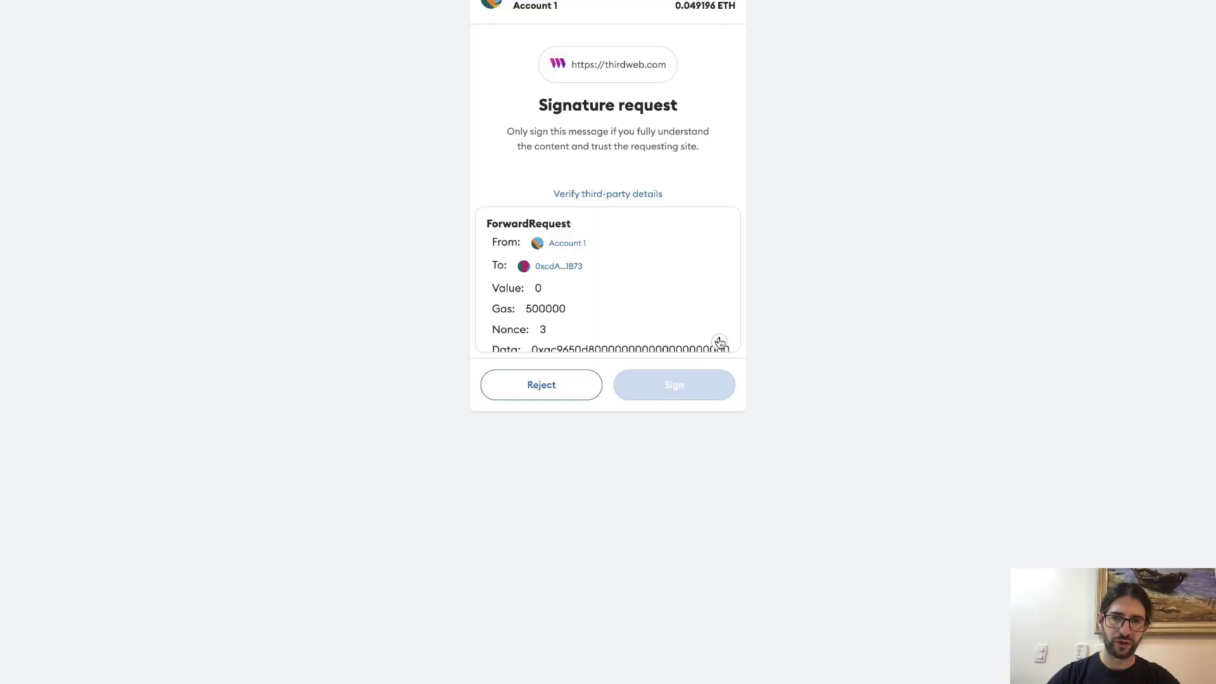
Sign the MetaMask deployment request and view the CCS-Mode-Token Tokens page at 0.0 CCS
{"action": "left_click", "coordinate": [720, 342]}
{"action": "left_click", "coordinate": [687, 387]}
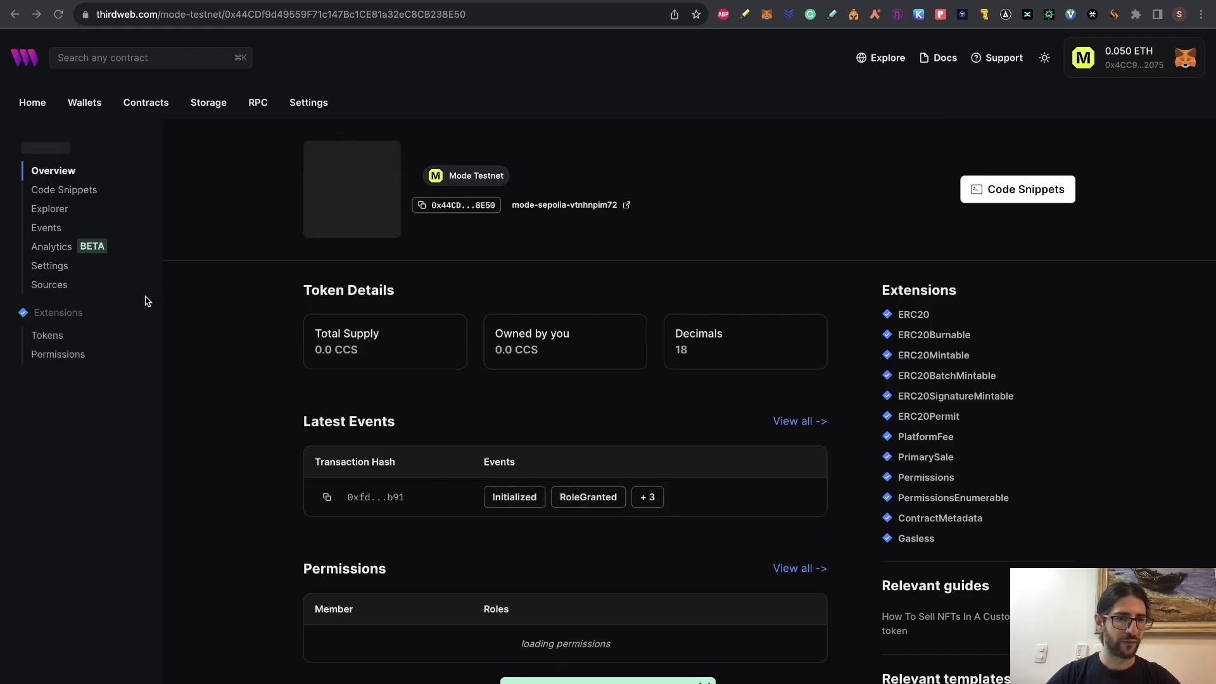
{"action": "left_click", "coordinate": [48, 336]}
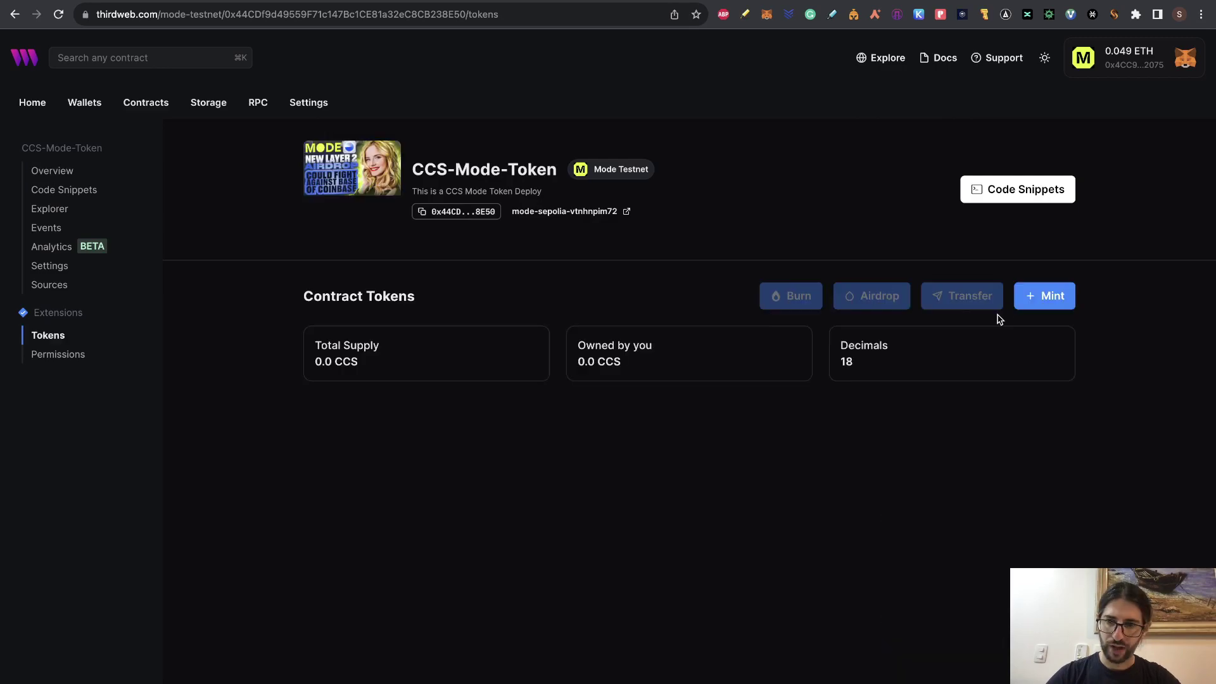
Mint 1000000 additional CCS tokens, bringing total supply to 1000000.0 CCS
{"action": "left_click", "coordinate": [1053, 298]}
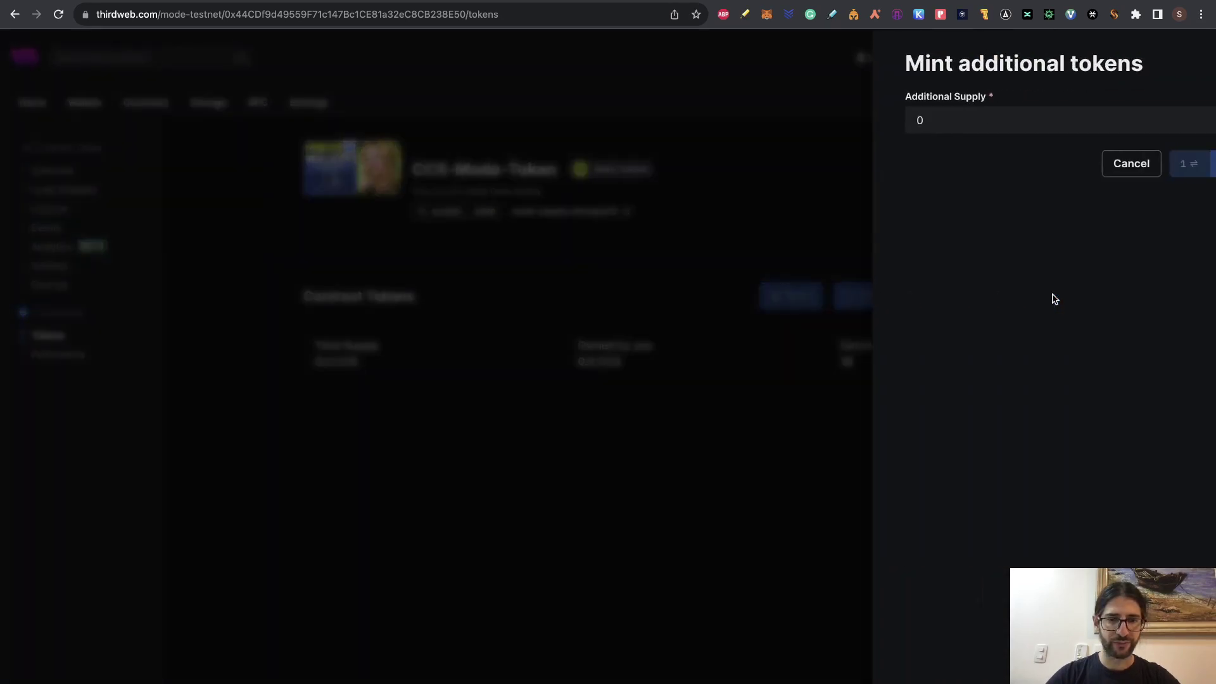
{"action": "type", "text": "1000000"}
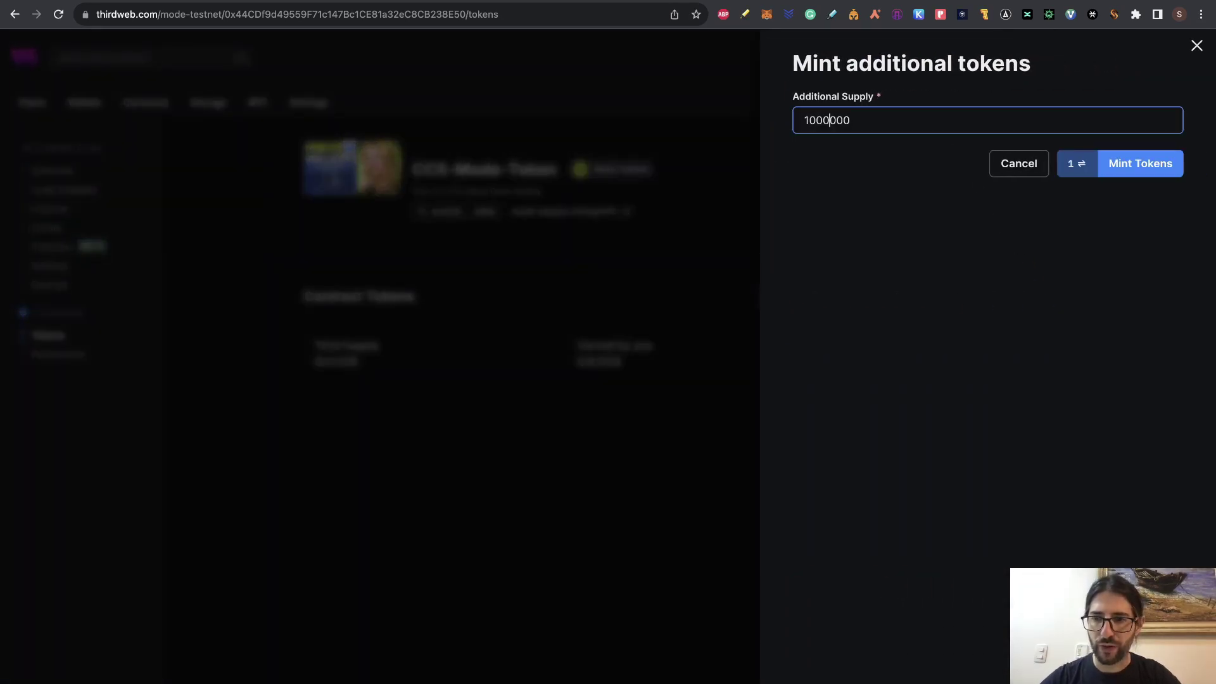
{"action": "left_click", "coordinate": [1154, 170]}
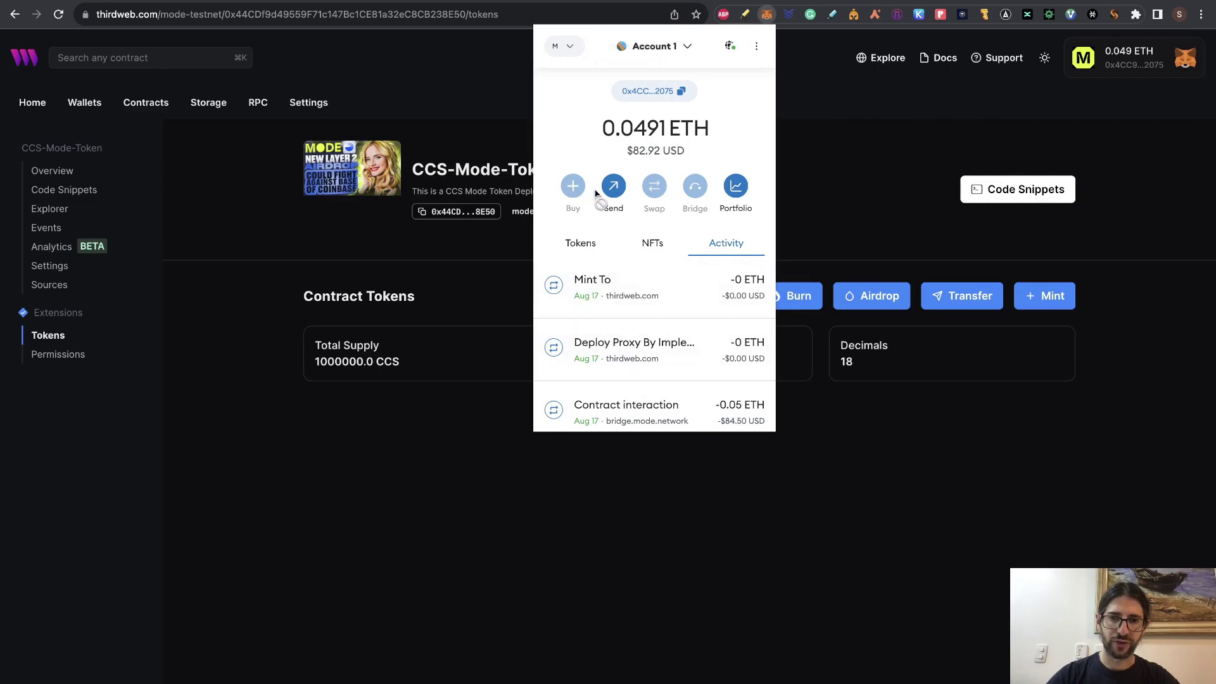
Import the CCS token into MetaMask by its contract address, showing 1000000 CCS, then close the wallet
{"action": "left_click", "coordinate": [588, 245]}
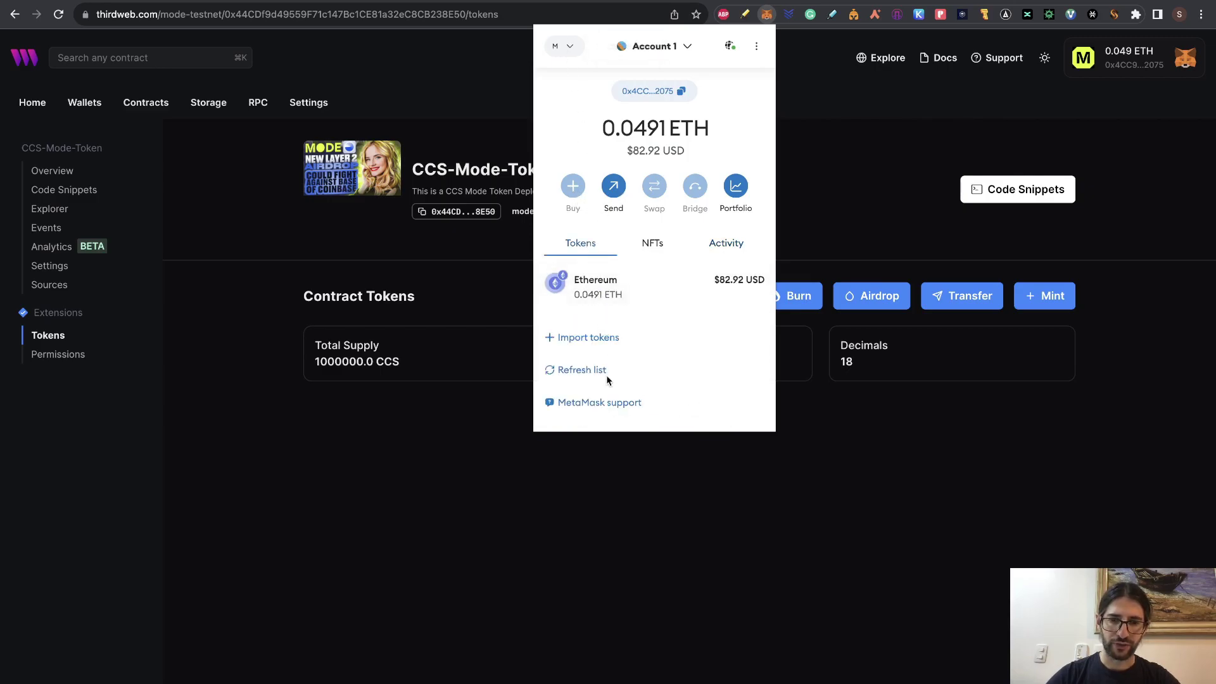
{"action": "left_click", "coordinate": [605, 338]}
{"action": "key", "text": "super+v"}
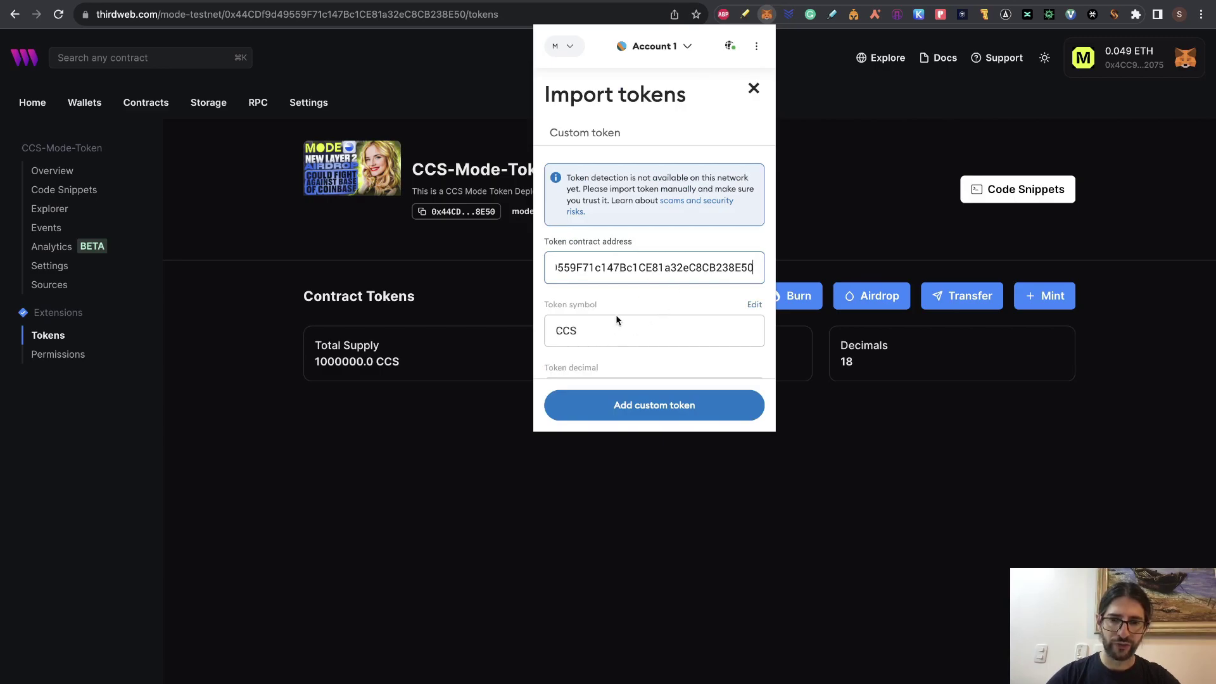
{"action": "scroll", "coordinate": [631, 338], "scroll_direction": "down", "scroll_amount": 2}
{"action": "left_click", "coordinate": [632, 412]}
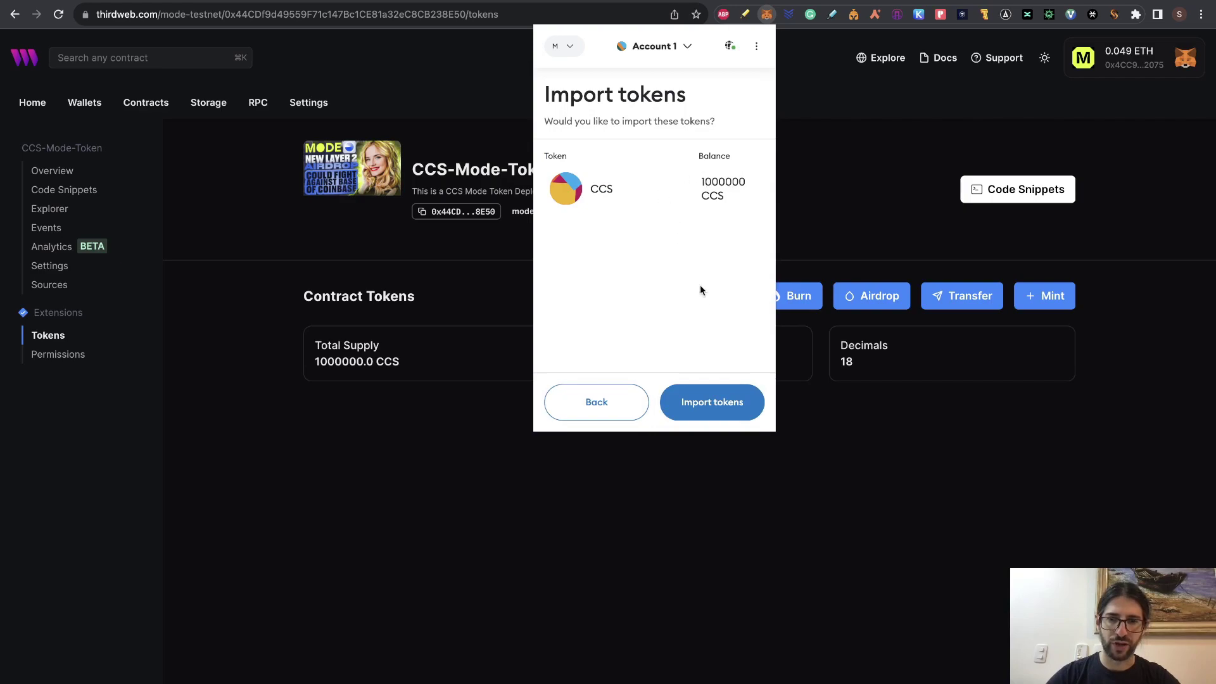
{"action": "left_click", "coordinate": [727, 402]}
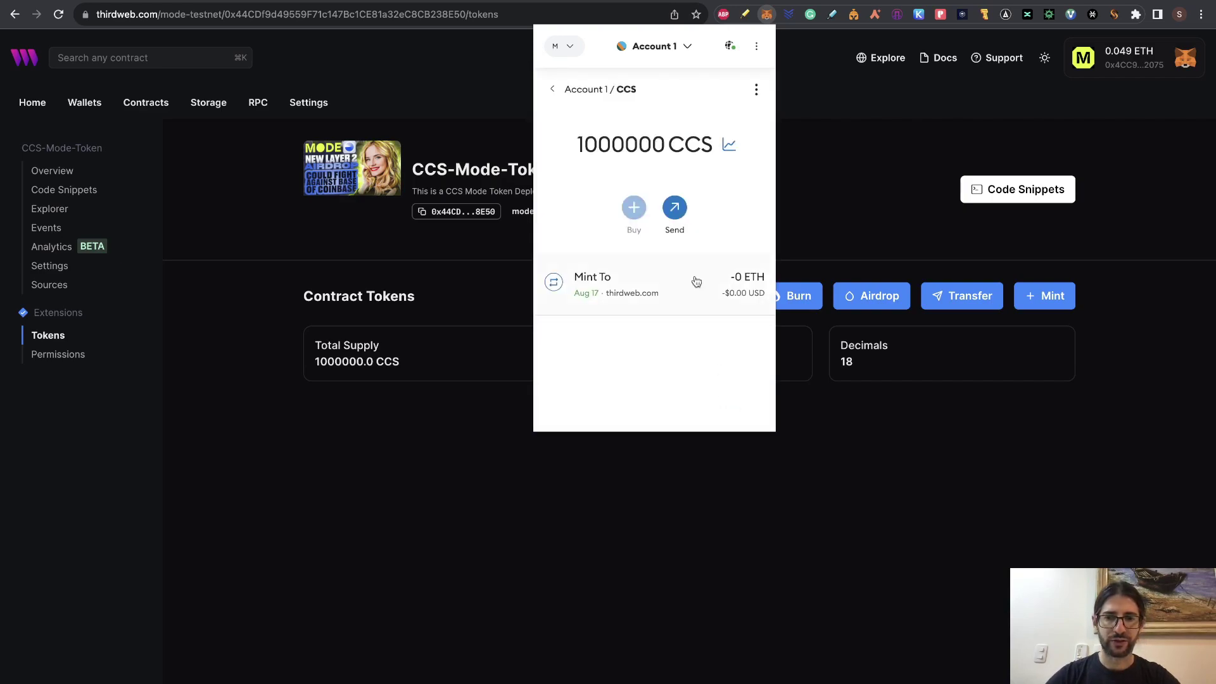
{"action": "left_click", "coordinate": [553, 89]}
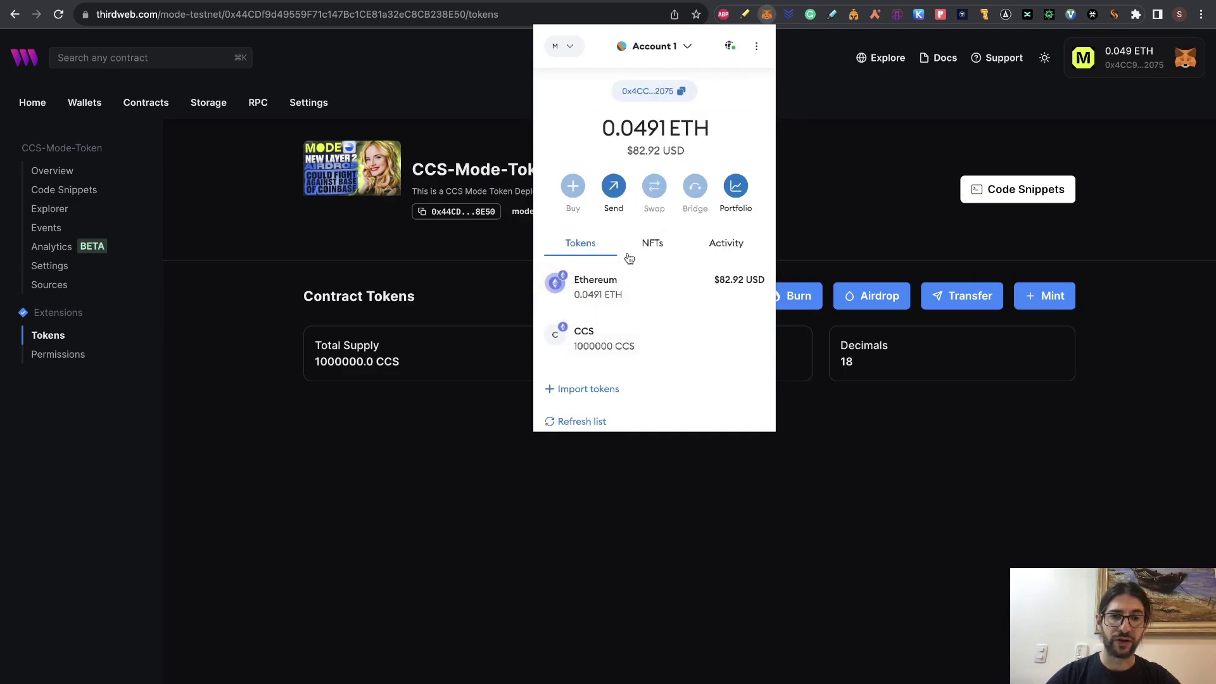
{"action": "left_click", "coordinate": [828, 147]}
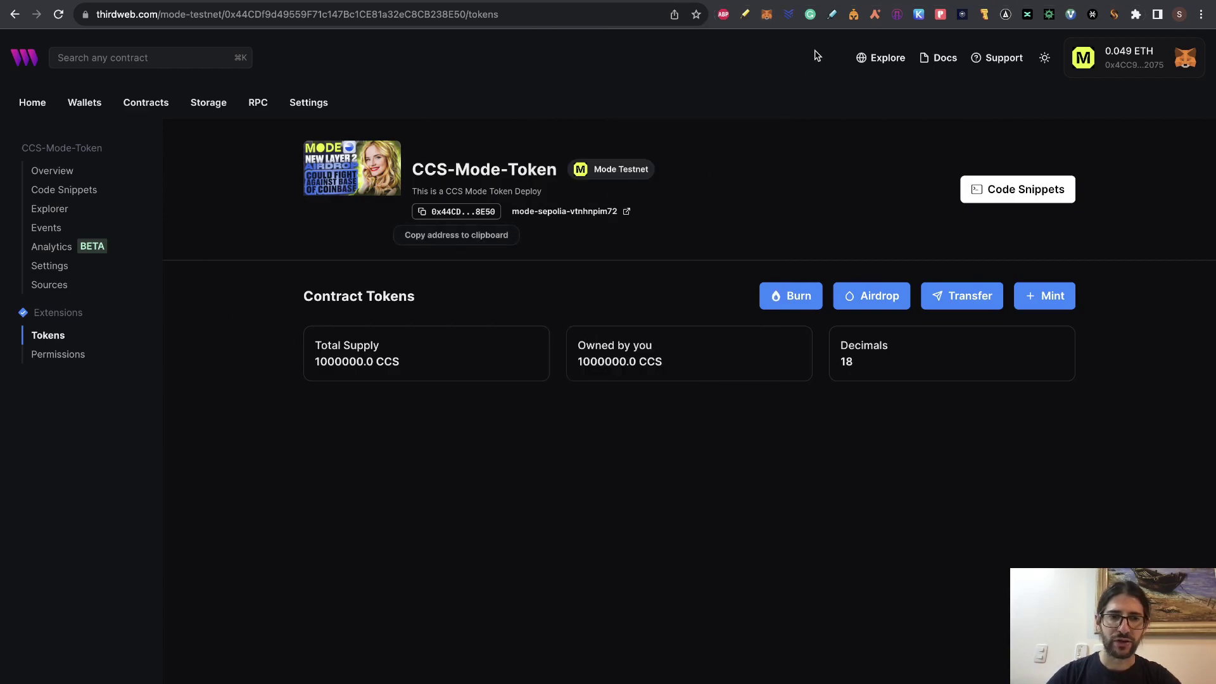
Back in the Airdrop 2 checklist, open step 9's mirror.xyz article about more Mode dapps
{"action": "left_click", "coordinate": [811, 1]}
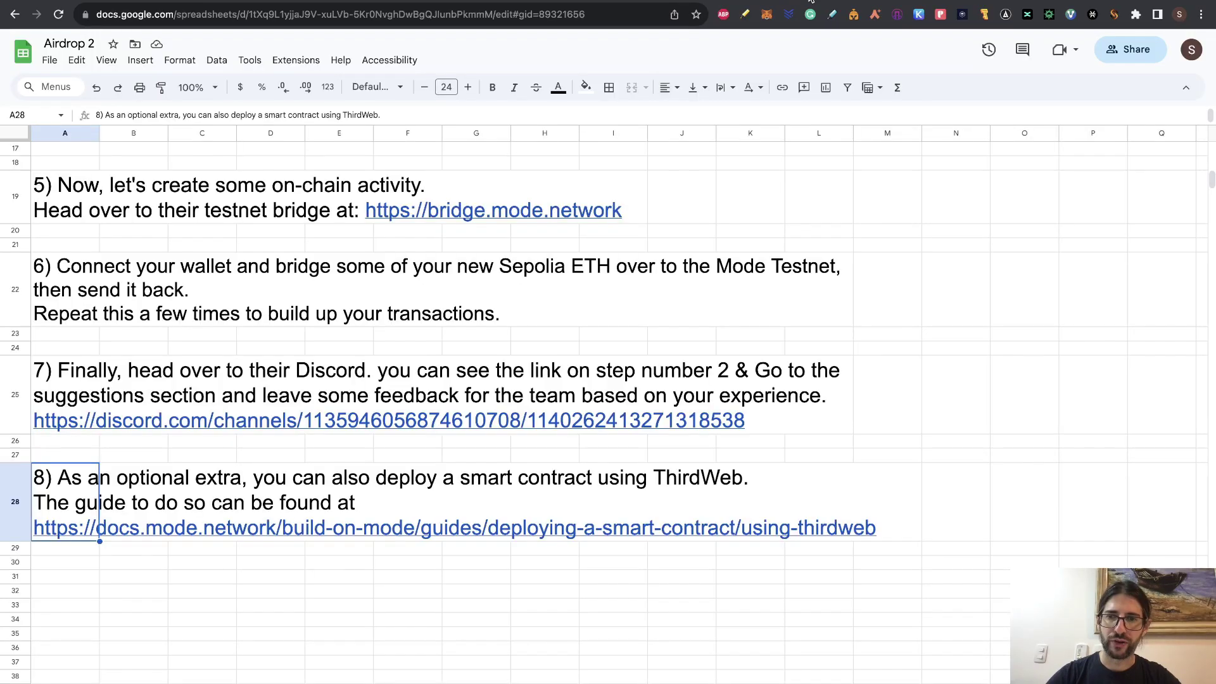
{"action": "left_click", "coordinate": [270, 645]}
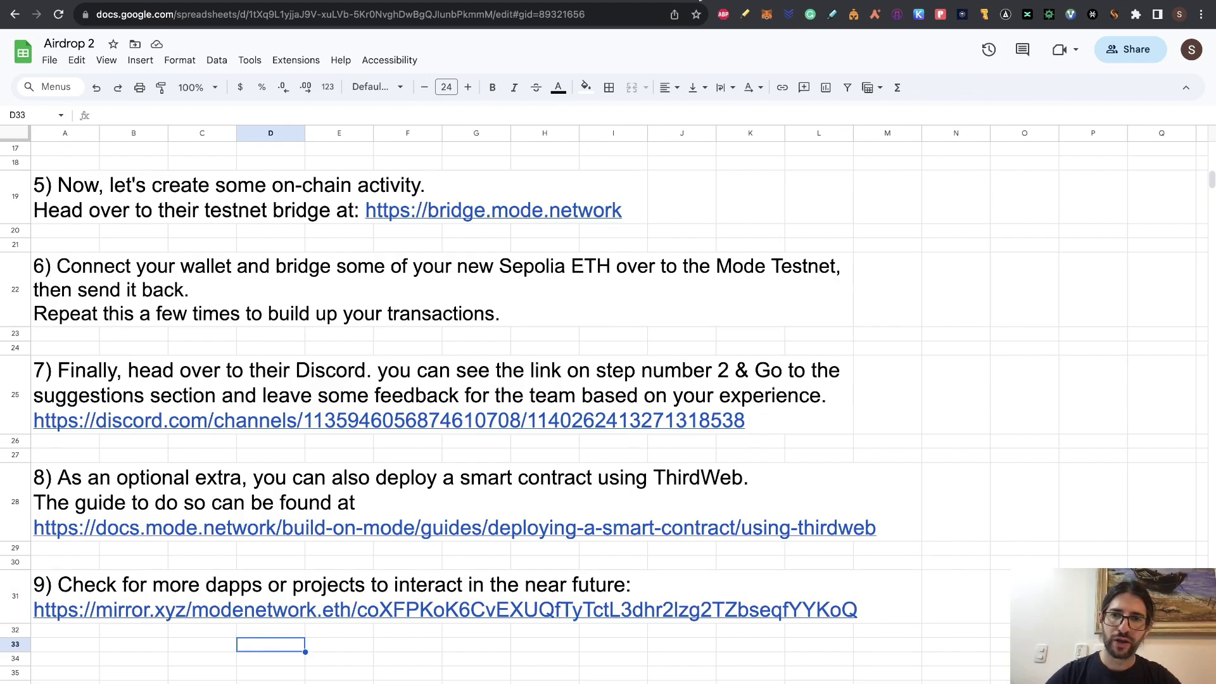
{"action": "left_click", "coordinate": [209, 3]}
Read down through Mirror's 'Introducing Mode' article
{"action": "scroll", "coordinate": [643, 280], "scroll_direction": "down", "scroll_amount": 10}
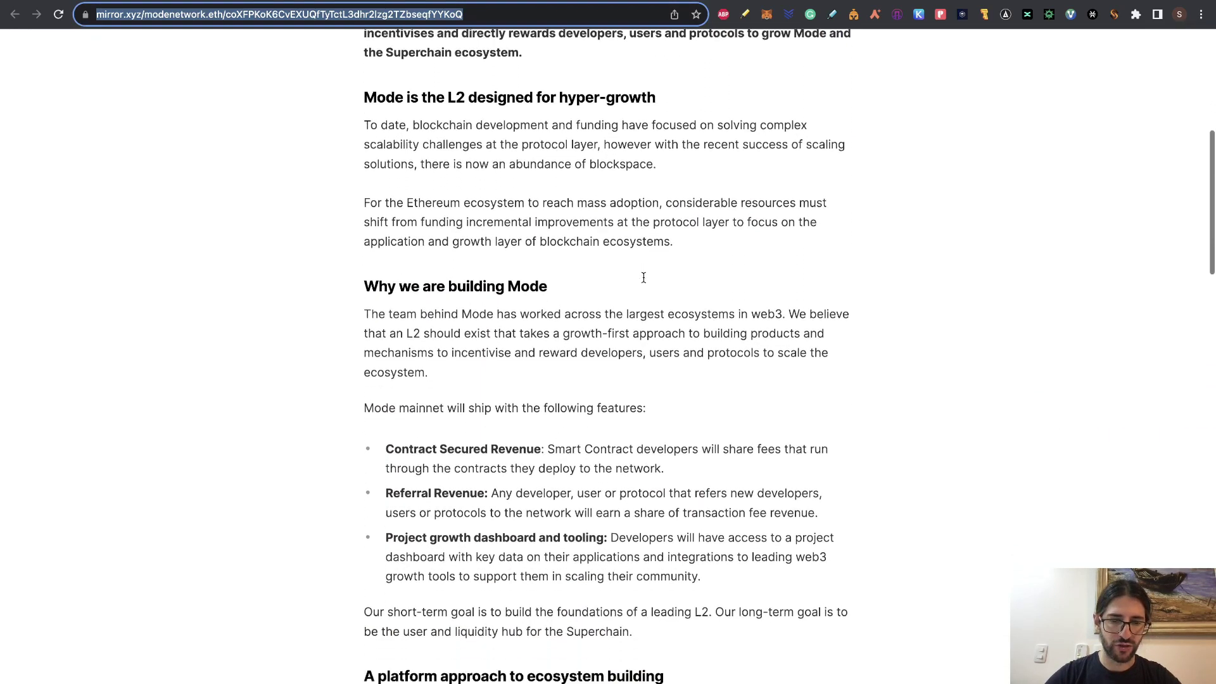
{"action": "scroll", "coordinate": [644, 280], "scroll_direction": "down", "scroll_amount": 7}
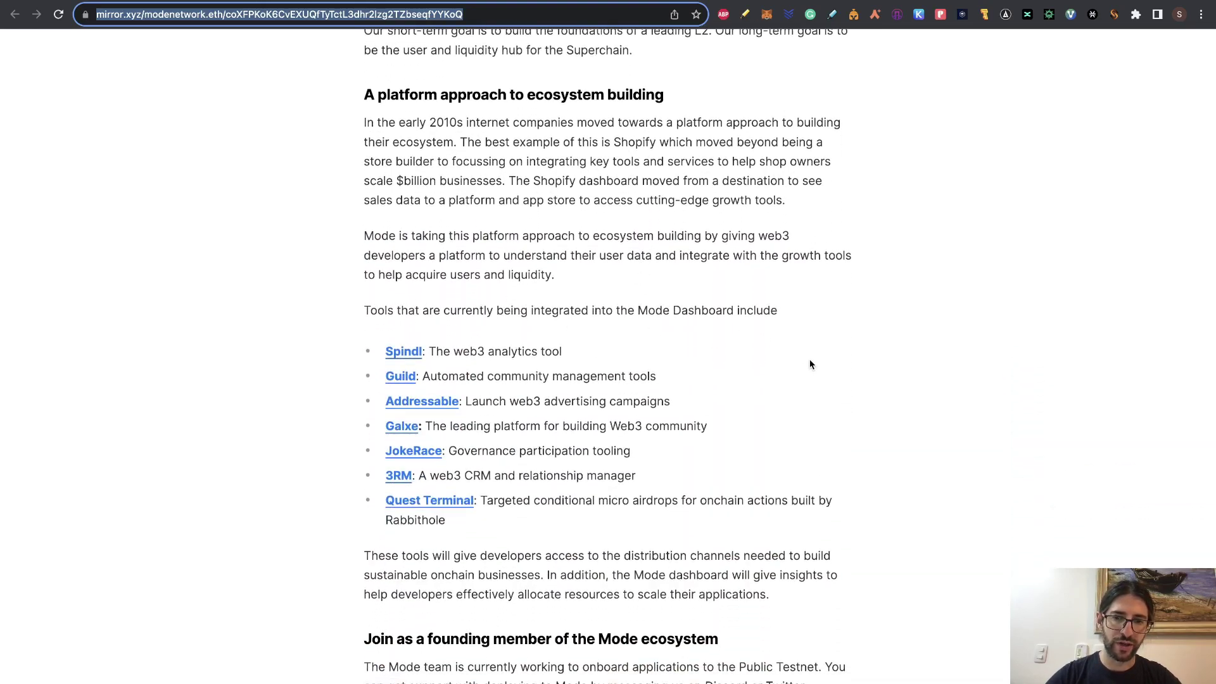
{"action": "scroll", "coordinate": [826, 328], "scroll_direction": "down", "scroll_amount": 2}
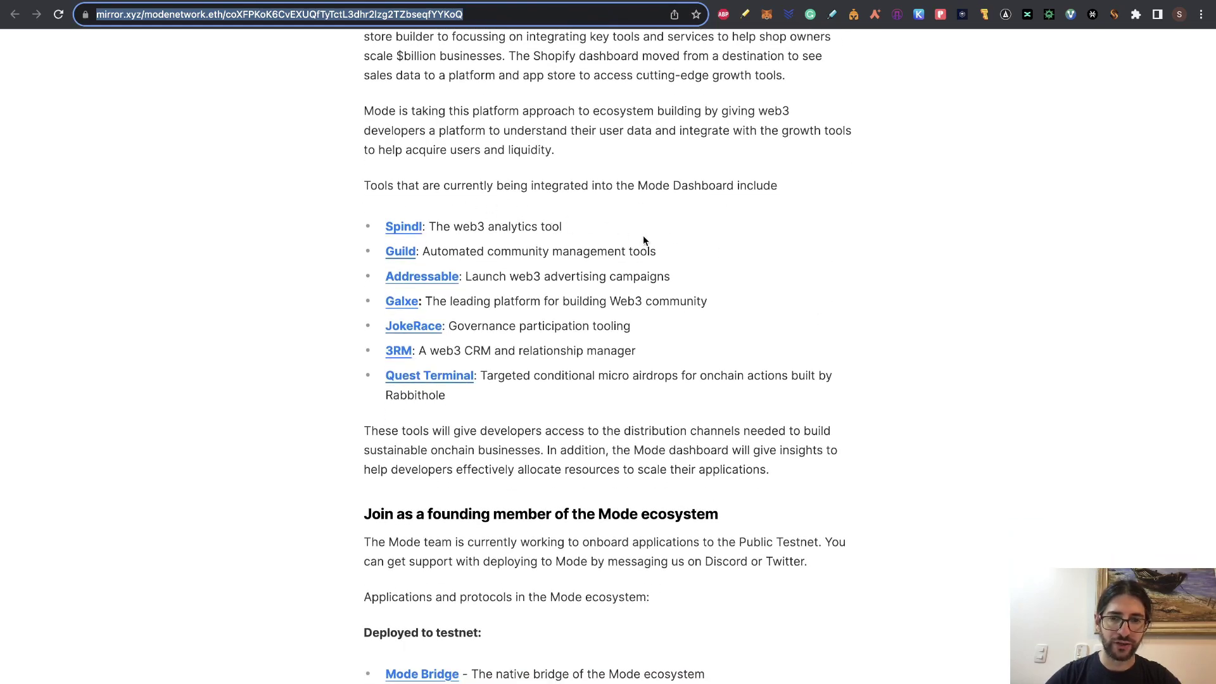
{"action": "scroll", "coordinate": [792, 268], "scroll_direction": "down", "scroll_amount": 1}
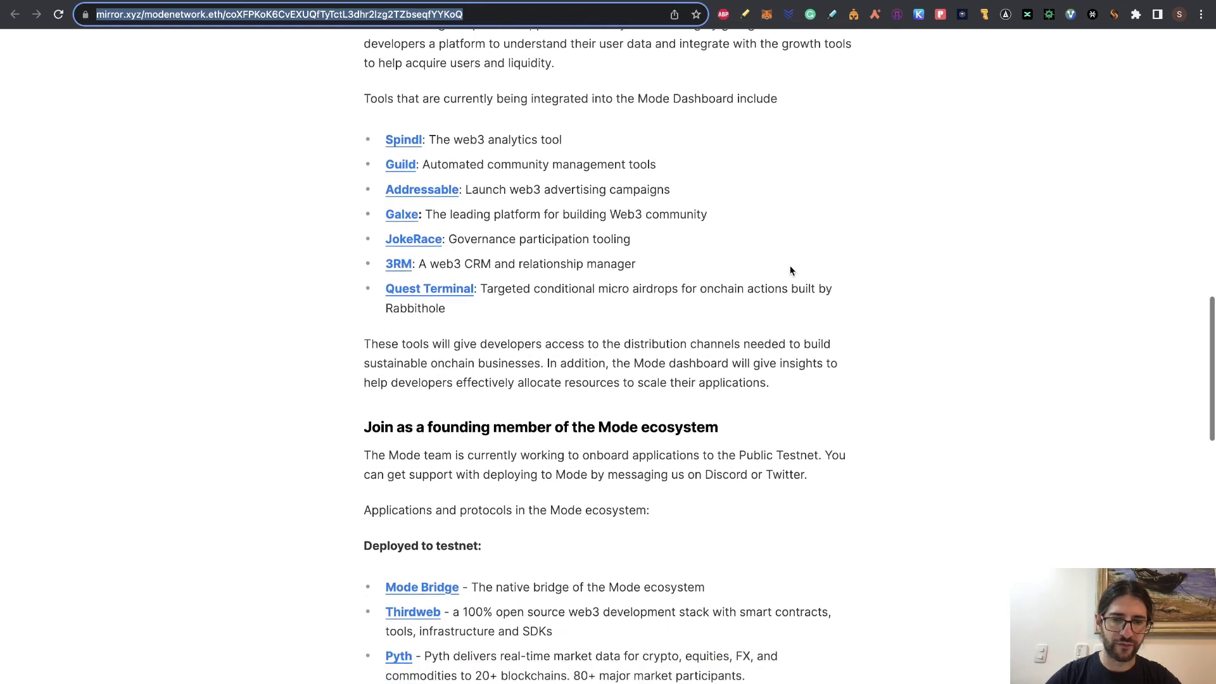
{"action": "scroll", "coordinate": [791, 270], "scroll_direction": "down", "scroll_amount": 3}
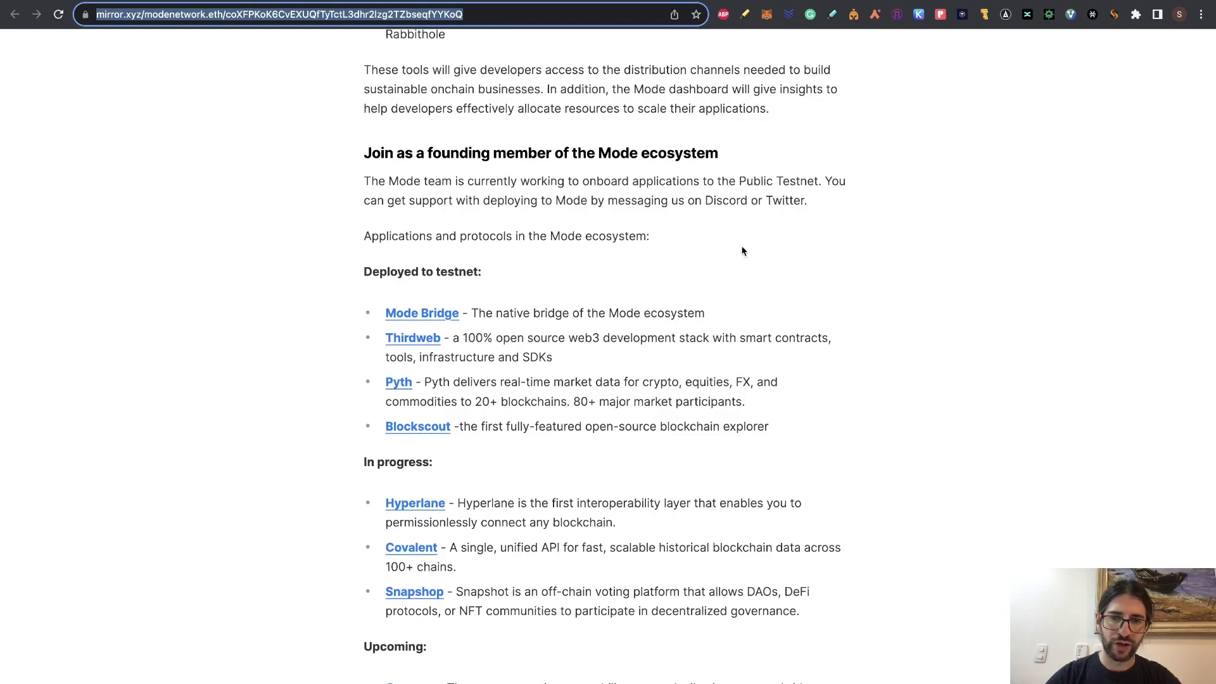
{"action": "scroll", "coordinate": [792, 275], "scroll_direction": "down", "scroll_amount": 1}
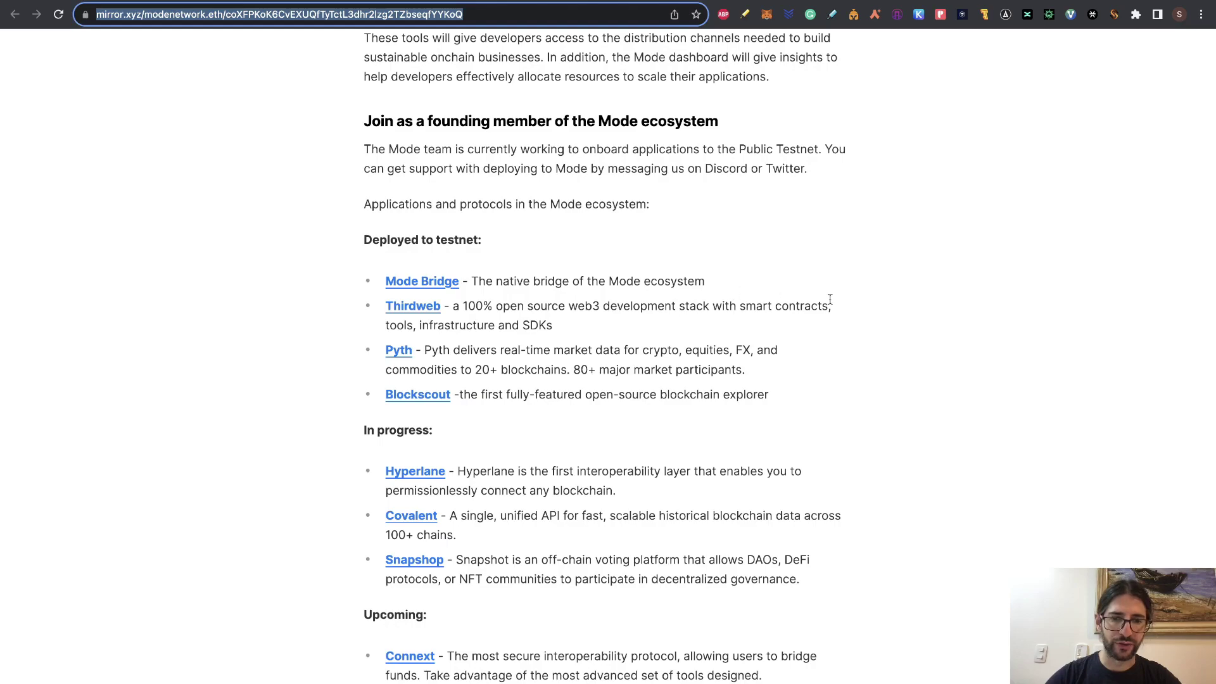
{"action": "scroll", "coordinate": [830, 301], "scroll_direction": "down", "scroll_amount": 2}
{"action": "scroll", "coordinate": [798, 380], "scroll_direction": "down", "scroll_amount": 3}
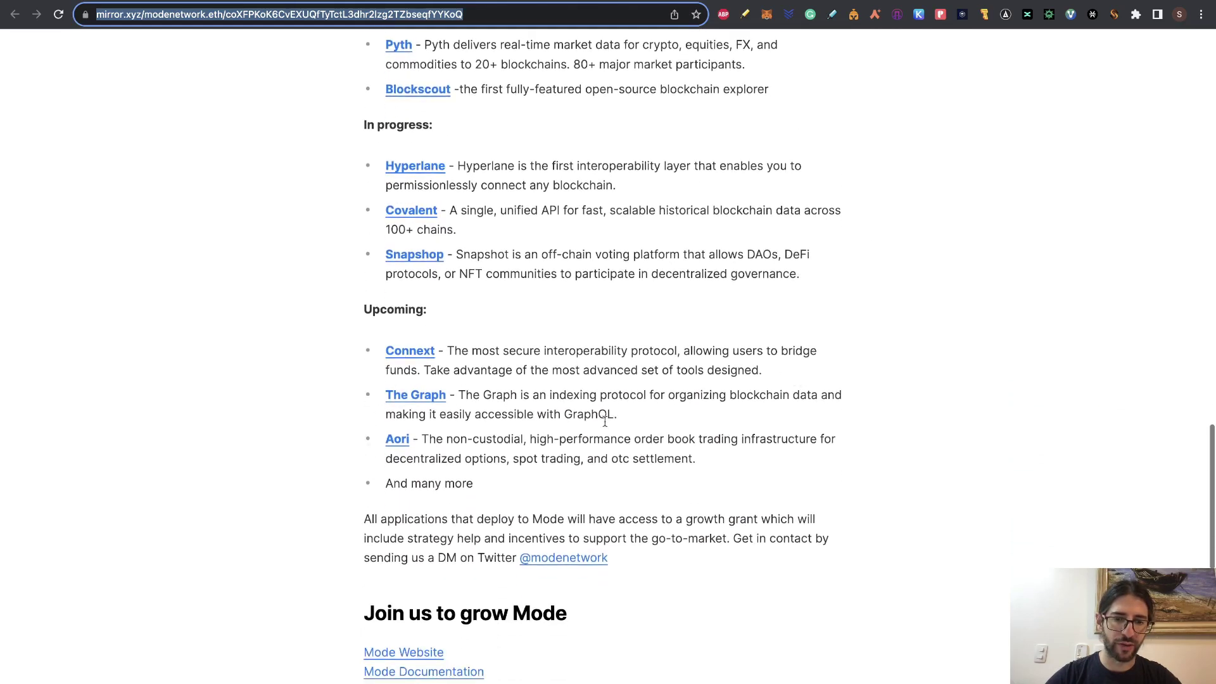
{"action": "scroll", "coordinate": [621, 405], "scroll_direction": "down", "scroll_amount": 1}
Review the Mode ecosystem lists, then switch to the cryptocurrencystate.net/videos tab
{"action": "scroll", "coordinate": [657, 373], "scroll_direction": "up", "scroll_amount": 5}
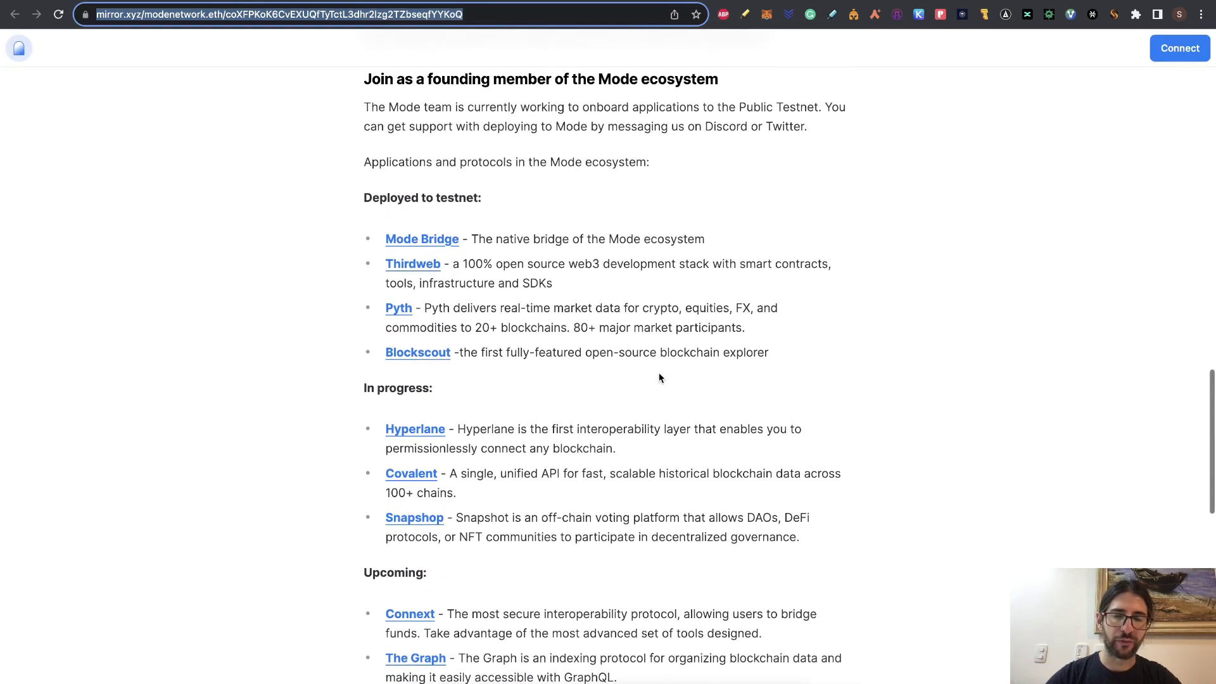
{"action": "scroll", "coordinate": [659, 373], "scroll_direction": "down", "scroll_amount": 3}
{"action": "scroll", "coordinate": [659, 374], "scroll_direction": "up", "scroll_amount": 7}
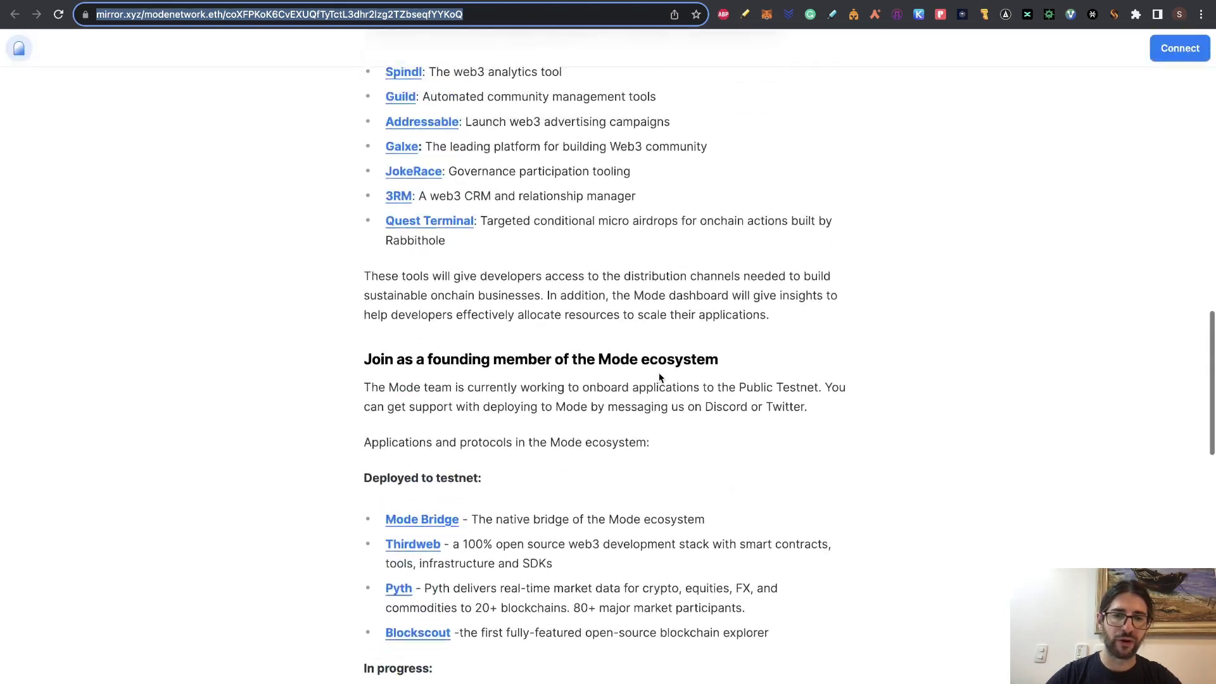
{"action": "scroll", "coordinate": [659, 378], "scroll_direction": "up", "scroll_amount": 15}
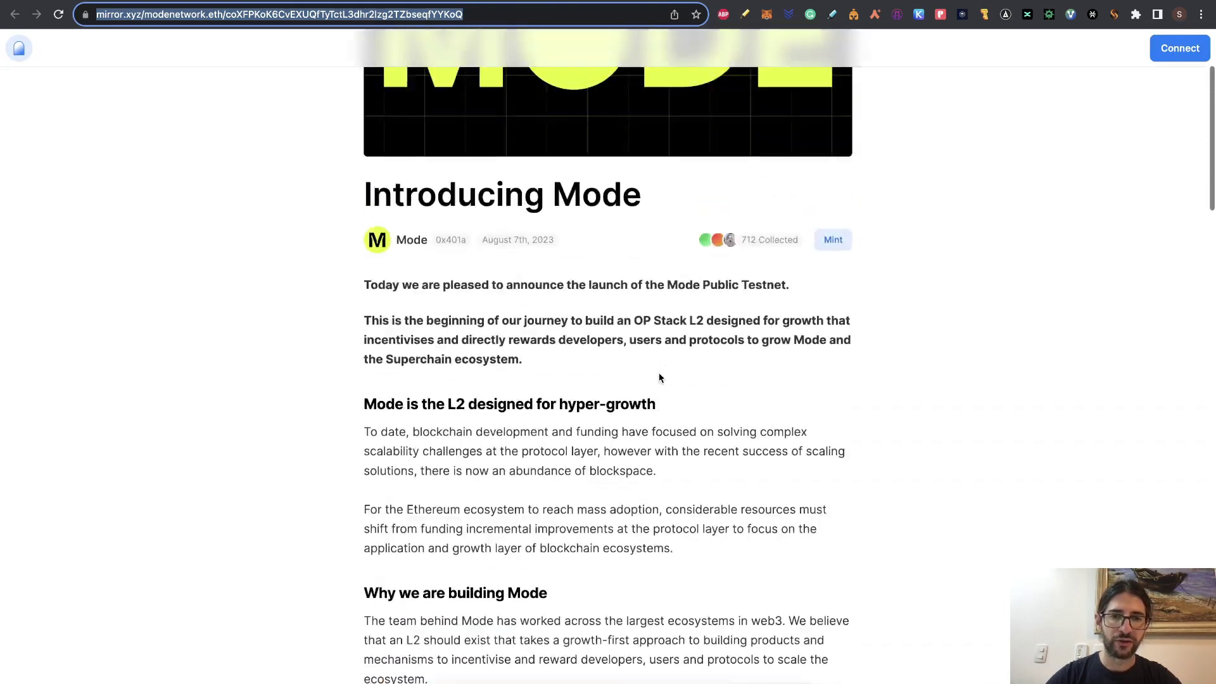
{"action": "scroll", "coordinate": [659, 378], "scroll_direction": "up", "scroll_amount": 3}
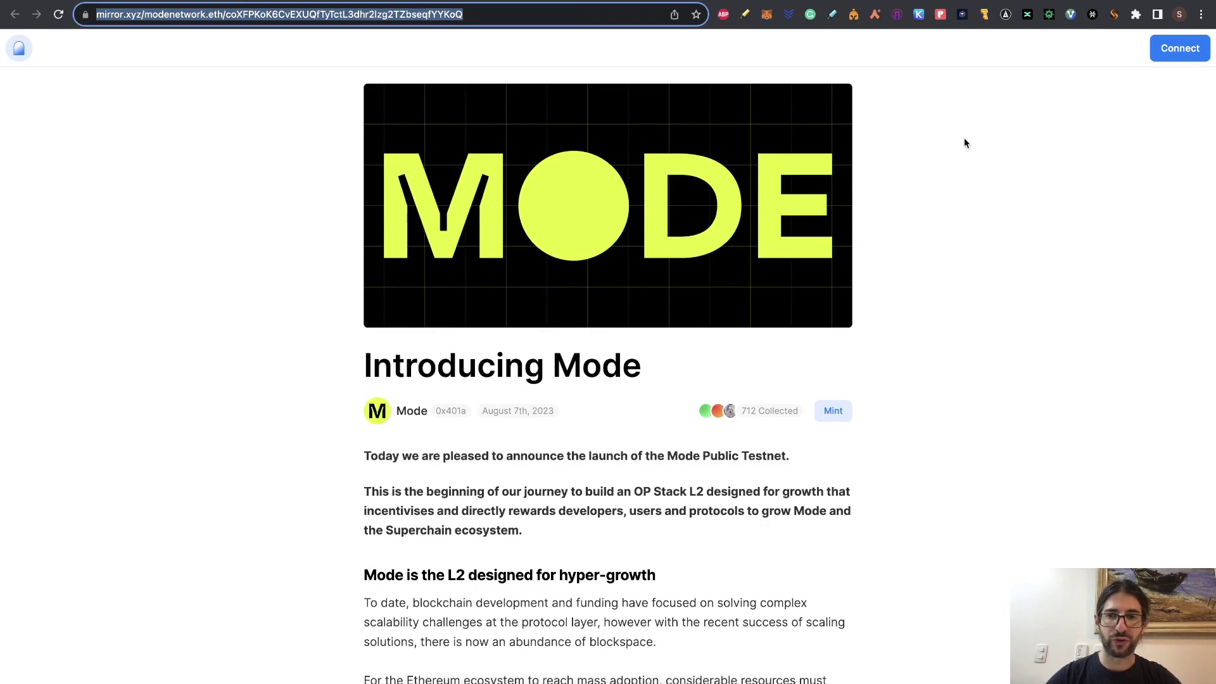
{"action": "scroll", "coordinate": [907, 247], "scroll_direction": "down", "scroll_amount": 10}
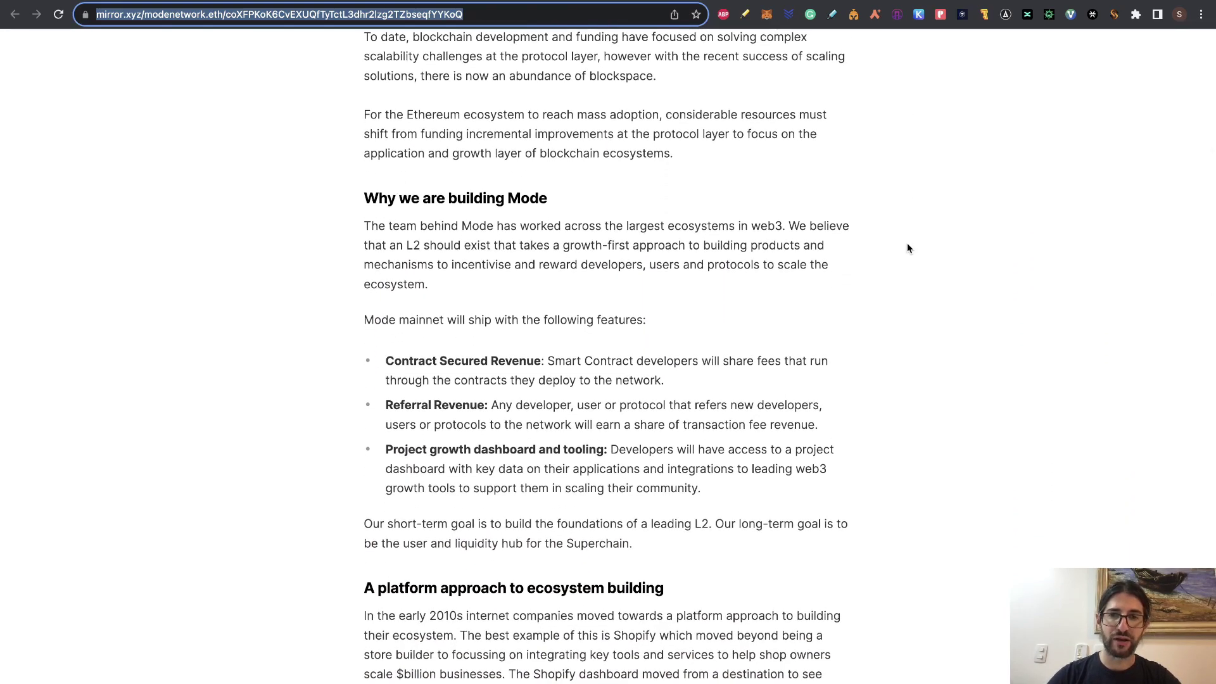
{"action": "scroll", "coordinate": [907, 248], "scroll_direction": "up", "scroll_amount": 10}
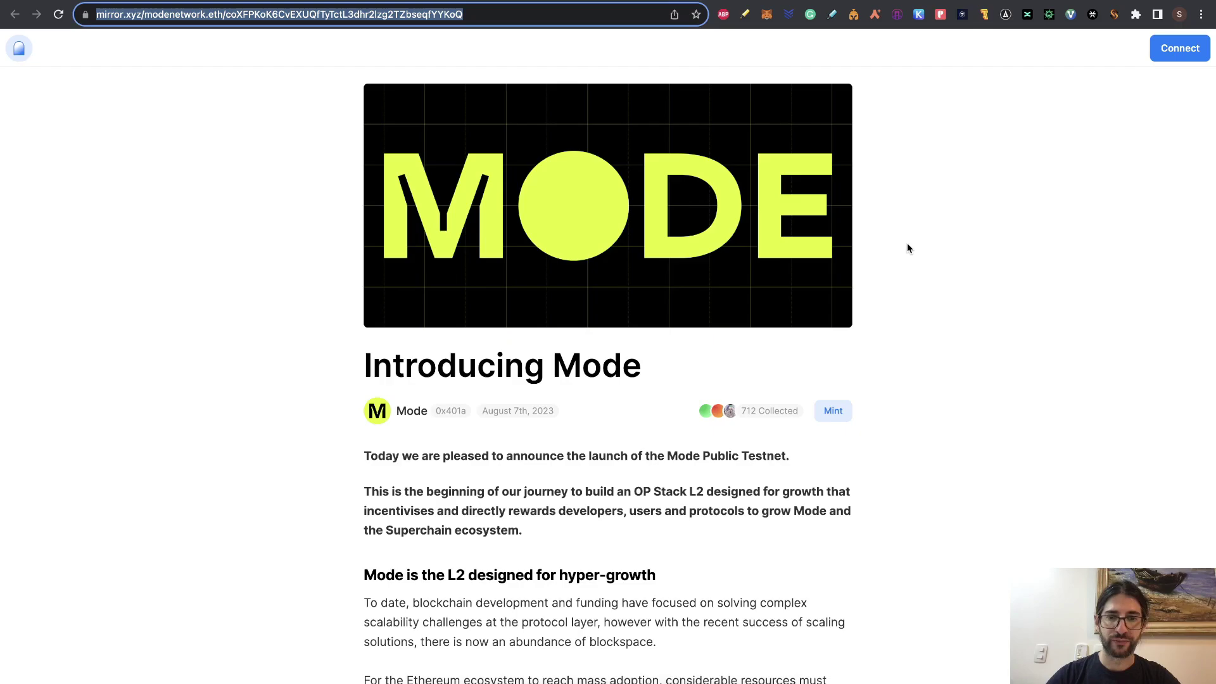
{"action": "key", "text": "ctrl+Tab"}
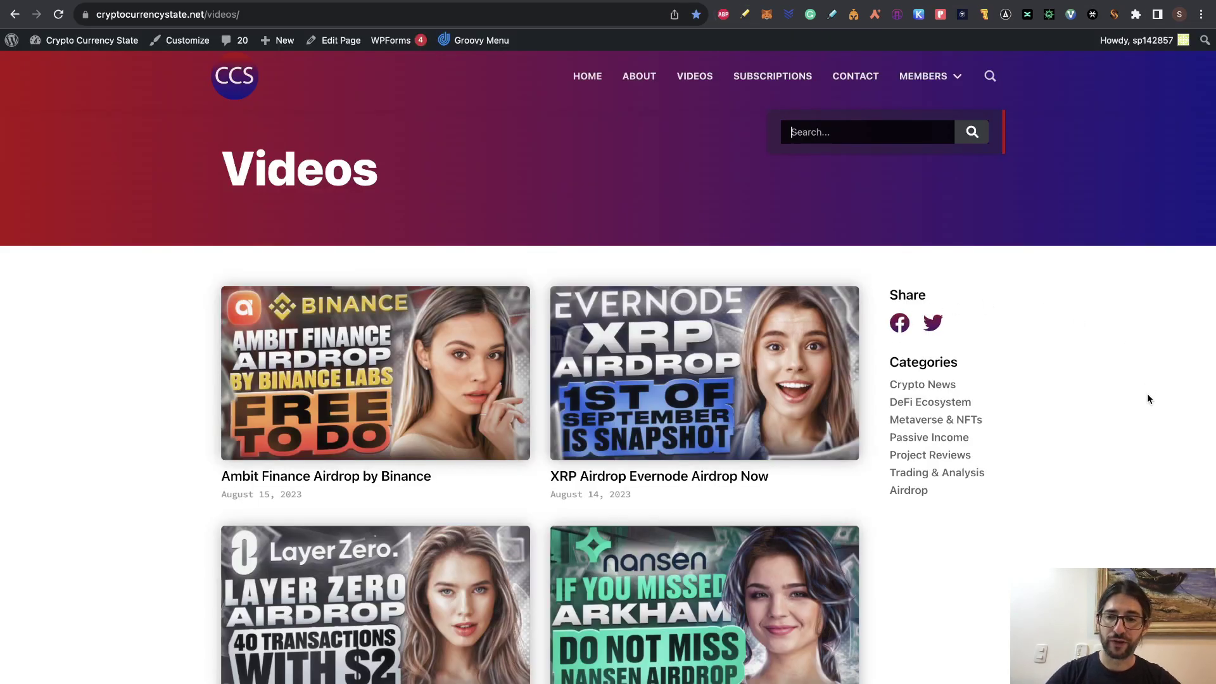
Browse the Crypto Currency State Videos list and open the August 2, 2023 'Starknet Airdrop Tips' post
{"action": "scroll", "coordinate": [1114, 467], "scroll_direction": "down", "scroll_amount": 2}
{"action": "scroll", "coordinate": [1114, 467], "scroll_direction": "down", "scroll_amount": 2}
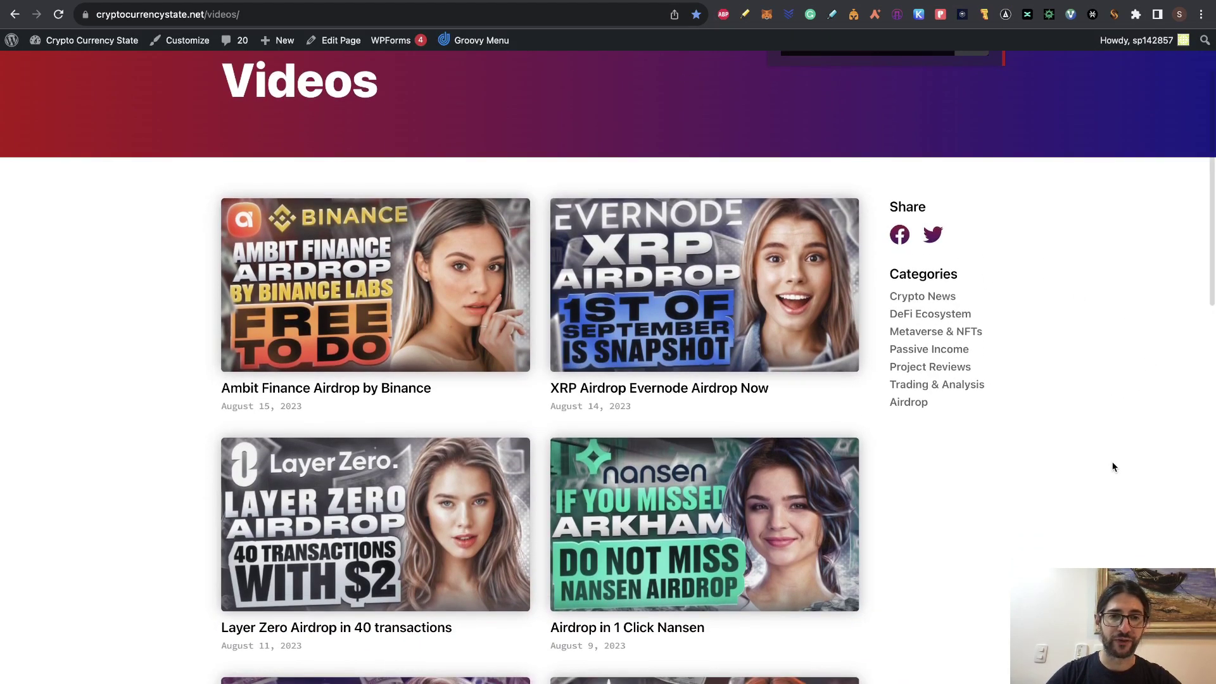
{"action": "scroll", "coordinate": [1114, 467], "scroll_direction": "up", "scroll_amount": 4}
{"action": "scroll", "coordinate": [1114, 467], "scroll_direction": "down", "scroll_amount": 5}
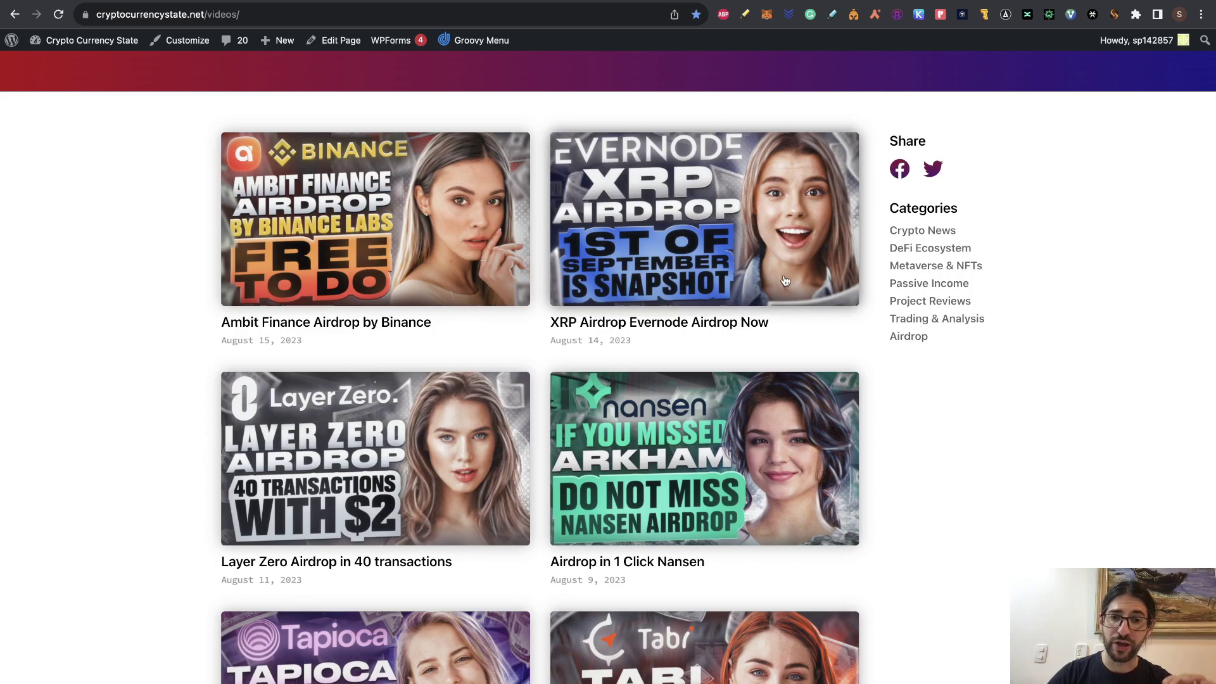
{"action": "scroll", "coordinate": [784, 281], "scroll_direction": "down", "scroll_amount": 3}
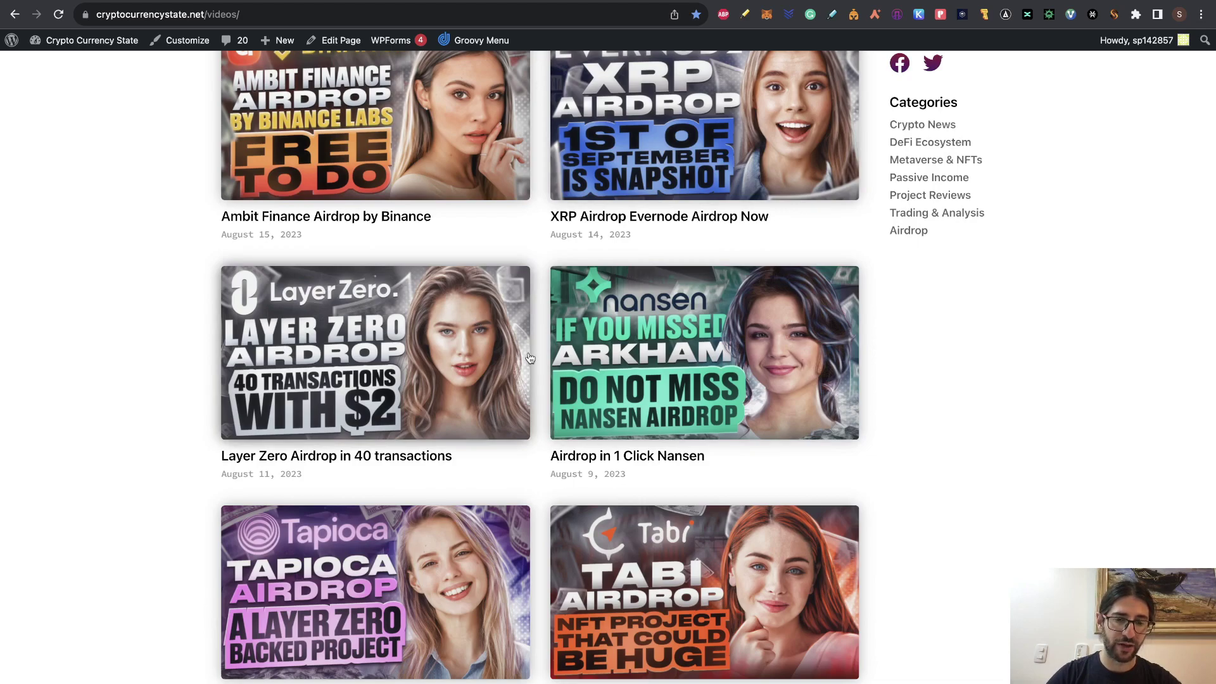
{"action": "scroll", "coordinate": [530, 359], "scroll_direction": "down", "scroll_amount": 1}
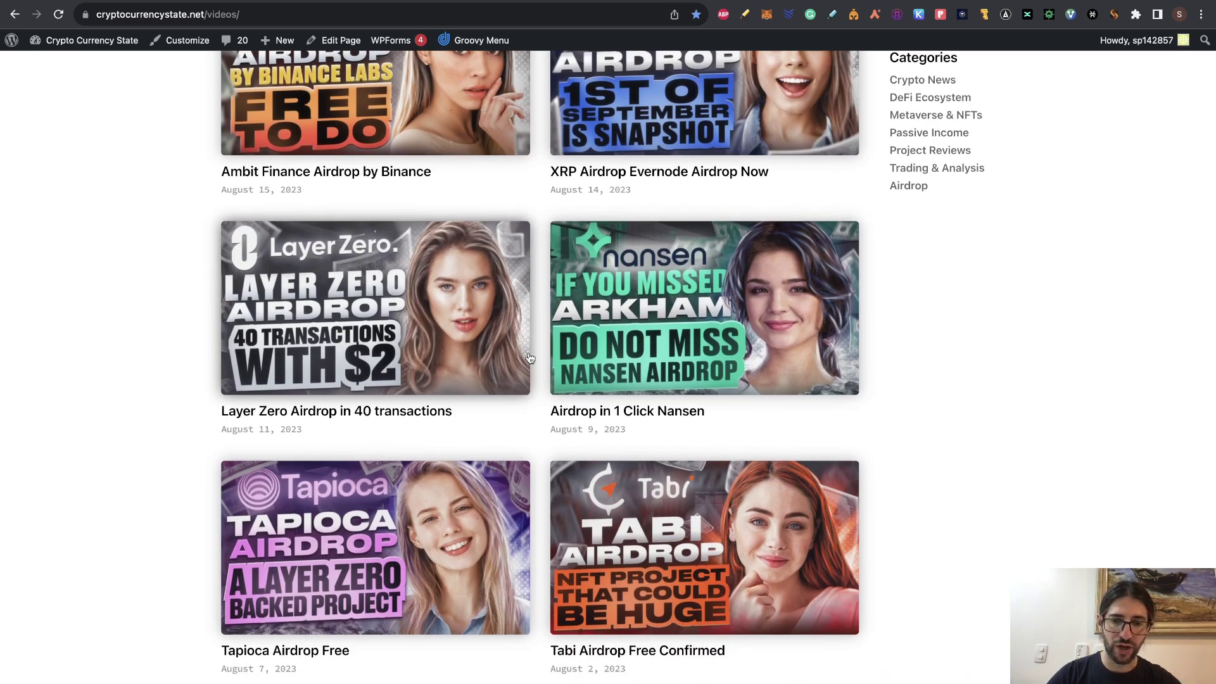
{"action": "scroll", "coordinate": [530, 358], "scroll_direction": "down", "scroll_amount": 3}
{"action": "scroll", "coordinate": [877, 389], "scroll_direction": "down", "scroll_amount": 3}
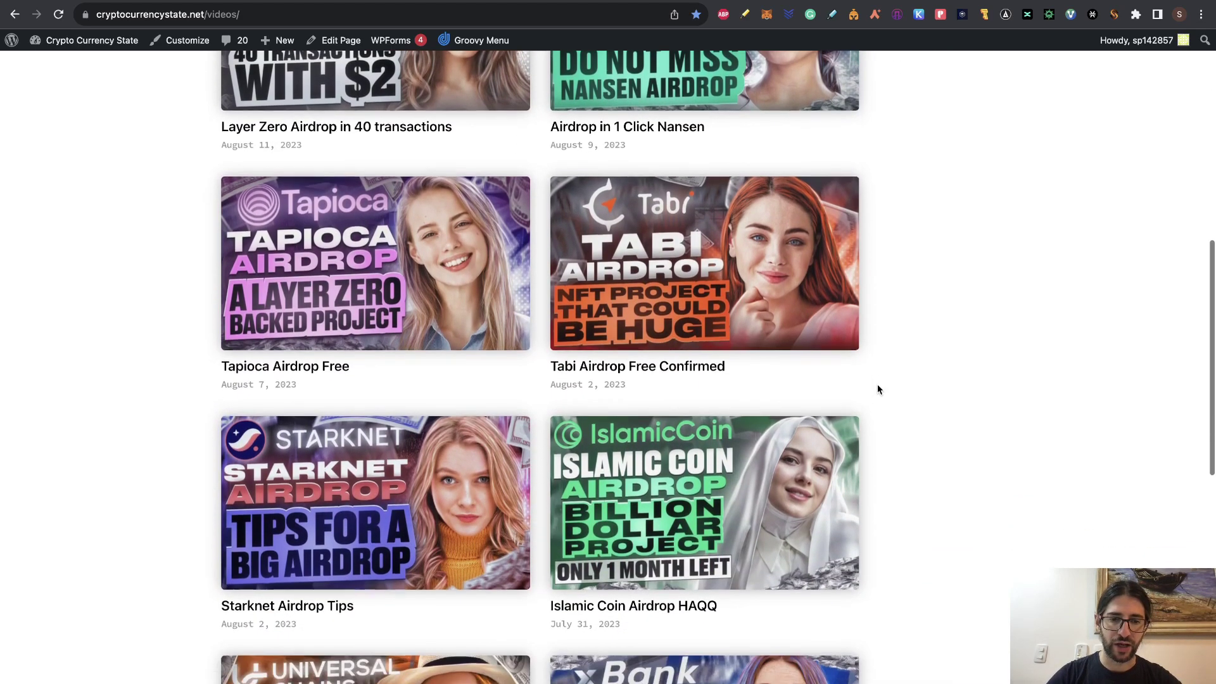
{"action": "left_click", "coordinate": [476, 468]}
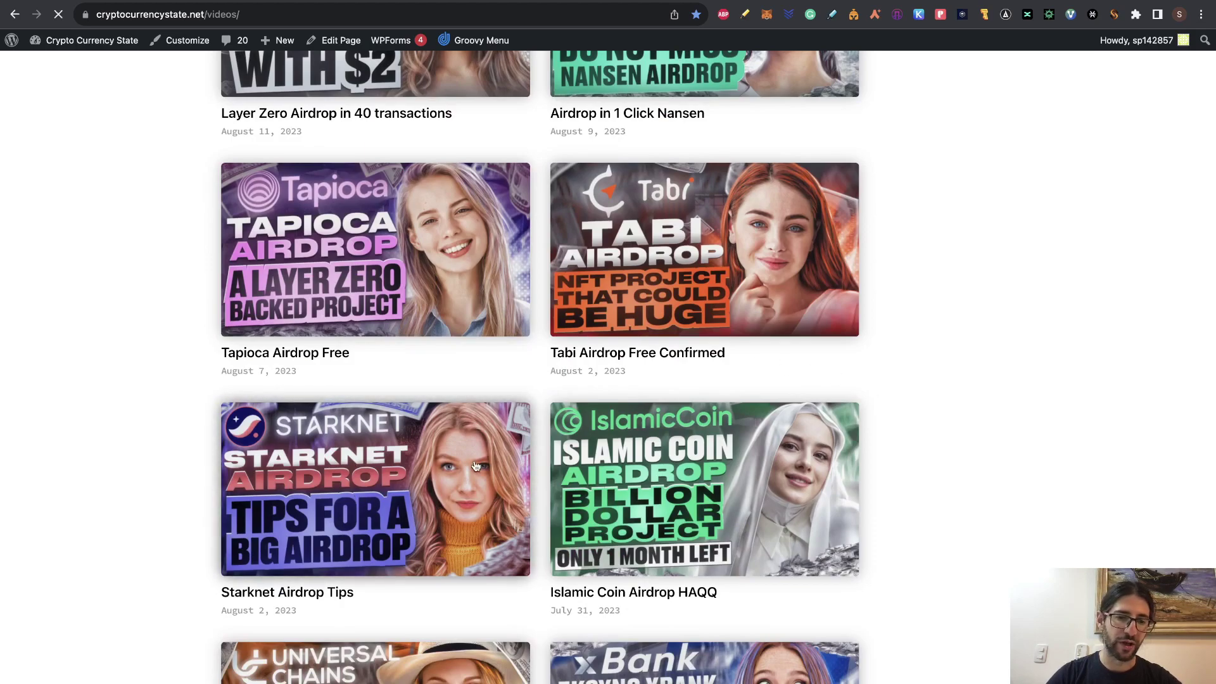
{"action": "scroll", "coordinate": [993, 373], "scroll_direction": "up", "scroll_amount": 10}
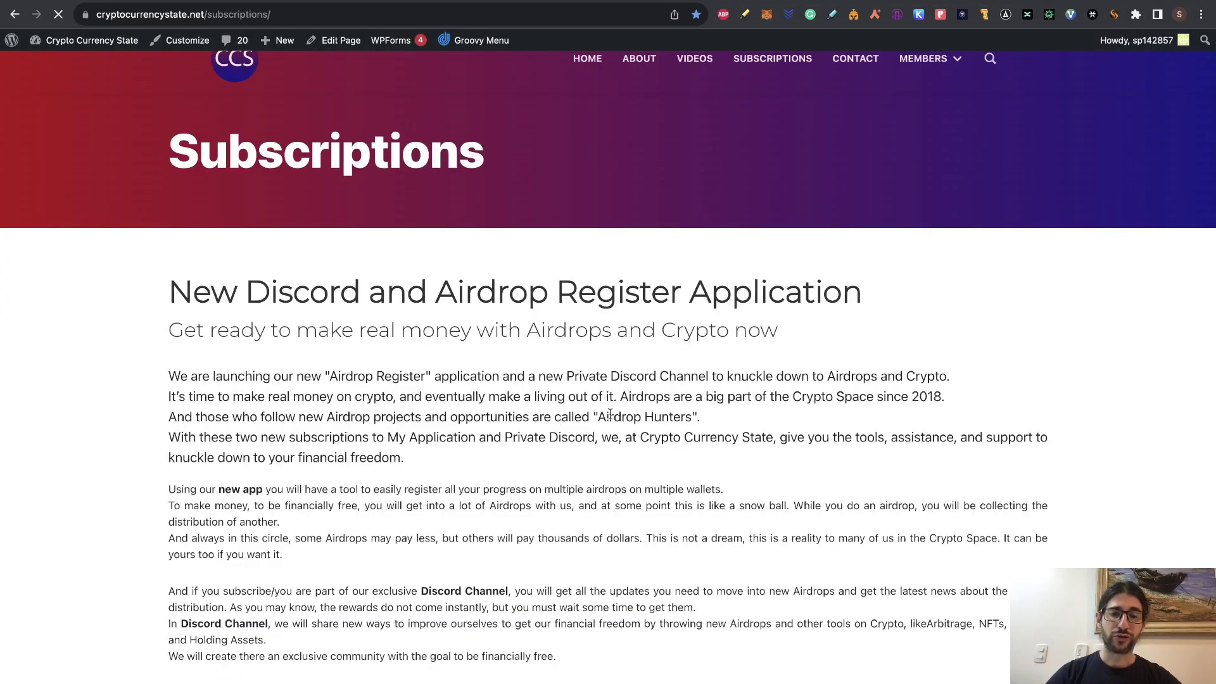
Review the Discord and App-plus-Discord plans ($10 monthly, $50 yearly) and the explainer video
{"action": "scroll", "coordinate": [610, 413], "scroll_direction": "down", "scroll_amount": 5}
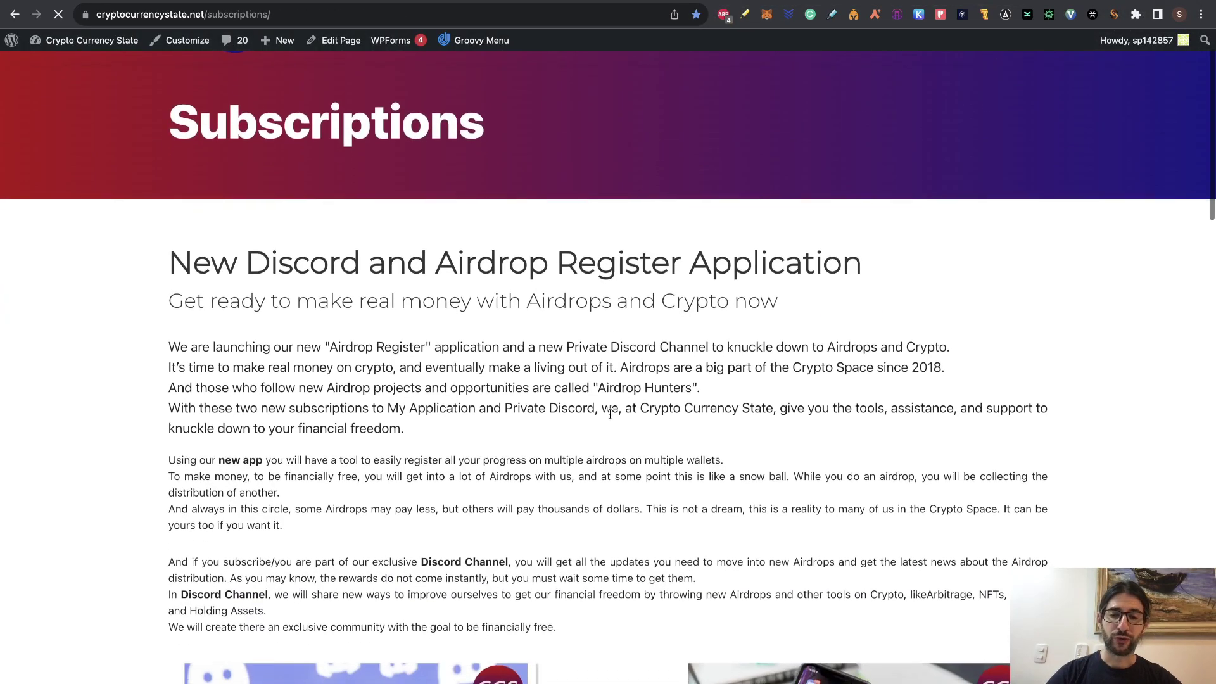
{"action": "scroll", "coordinate": [610, 414], "scroll_direction": "down", "scroll_amount": 4}
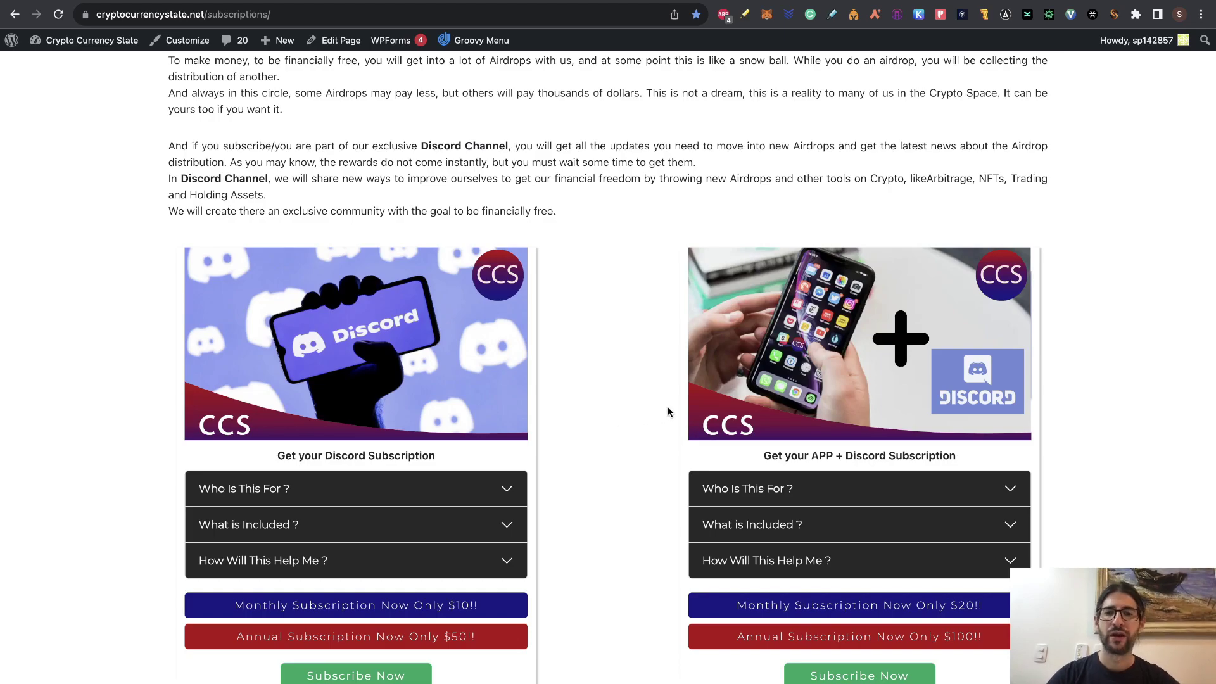
{"action": "scroll", "coordinate": [641, 373], "scroll_direction": "down", "scroll_amount": 5}
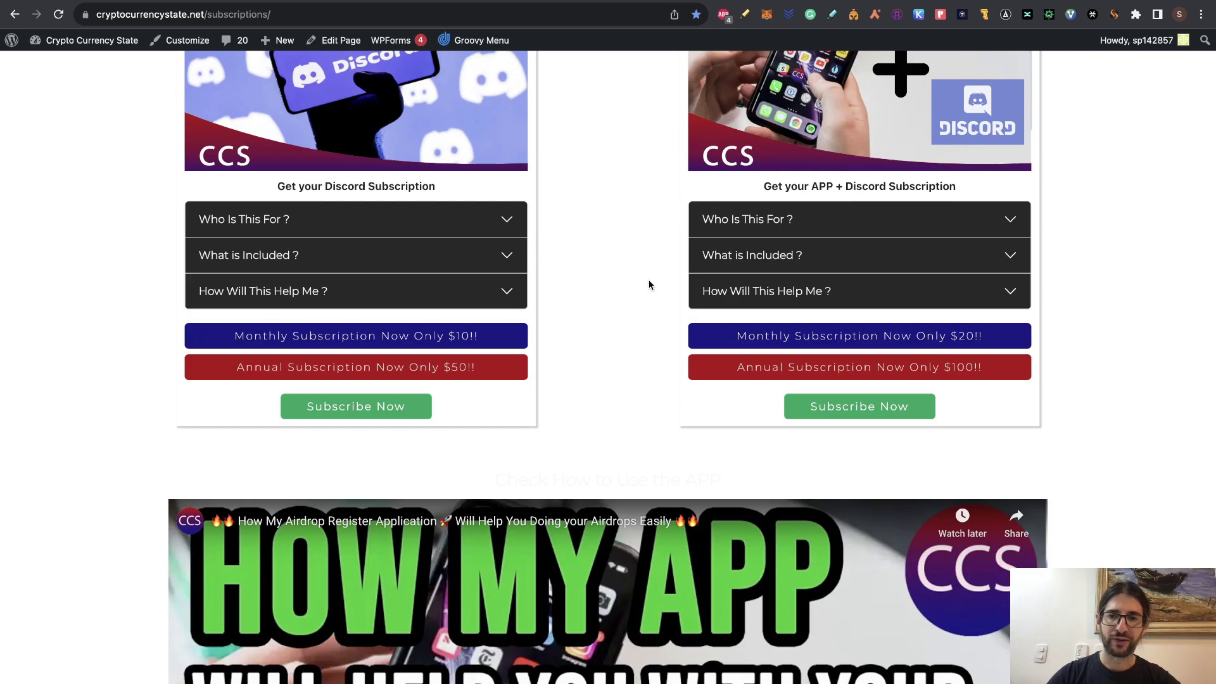
{"action": "scroll", "coordinate": [649, 282], "scroll_direction": "down", "scroll_amount": 7}
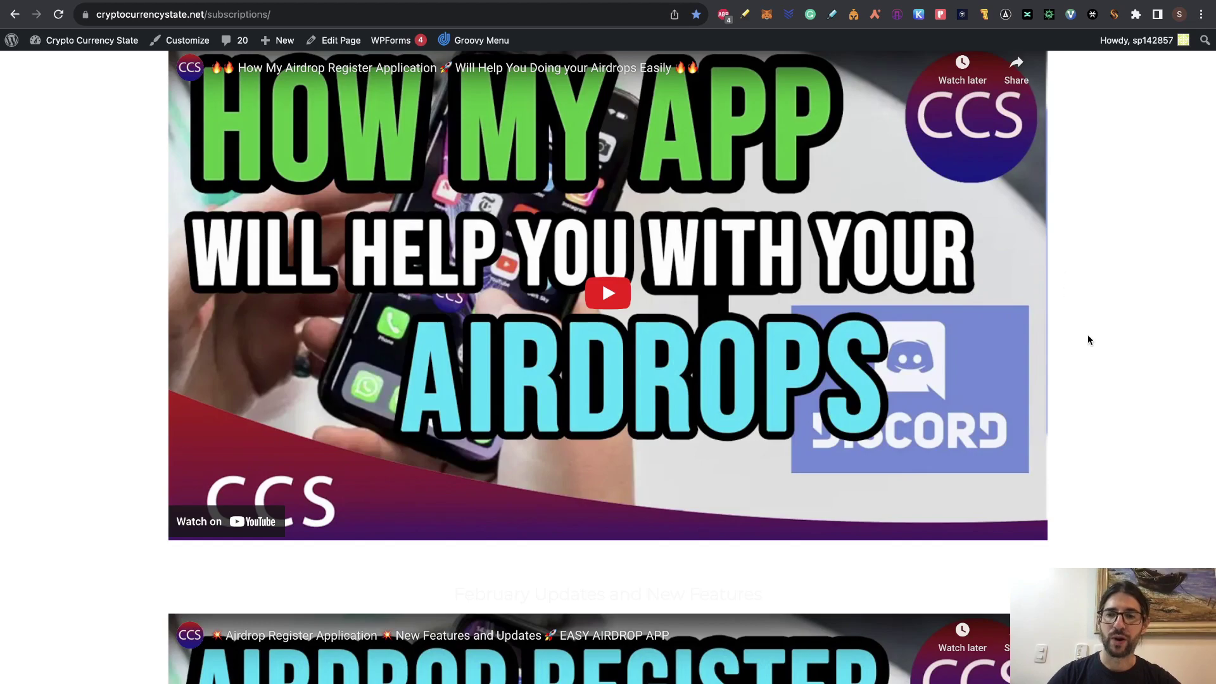
{"action": "scroll", "coordinate": [1089, 340], "scroll_direction": "up", "scroll_amount": 4}
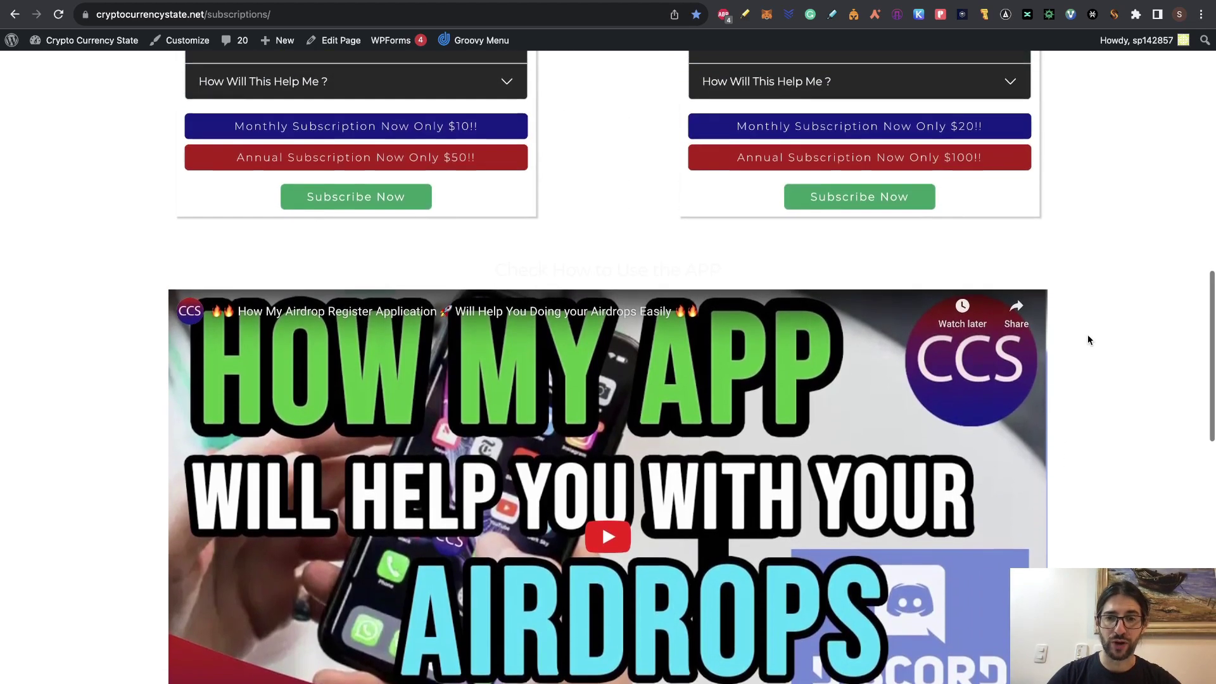
{"action": "scroll", "coordinate": [1088, 340], "scroll_direction": "up", "scroll_amount": 1}
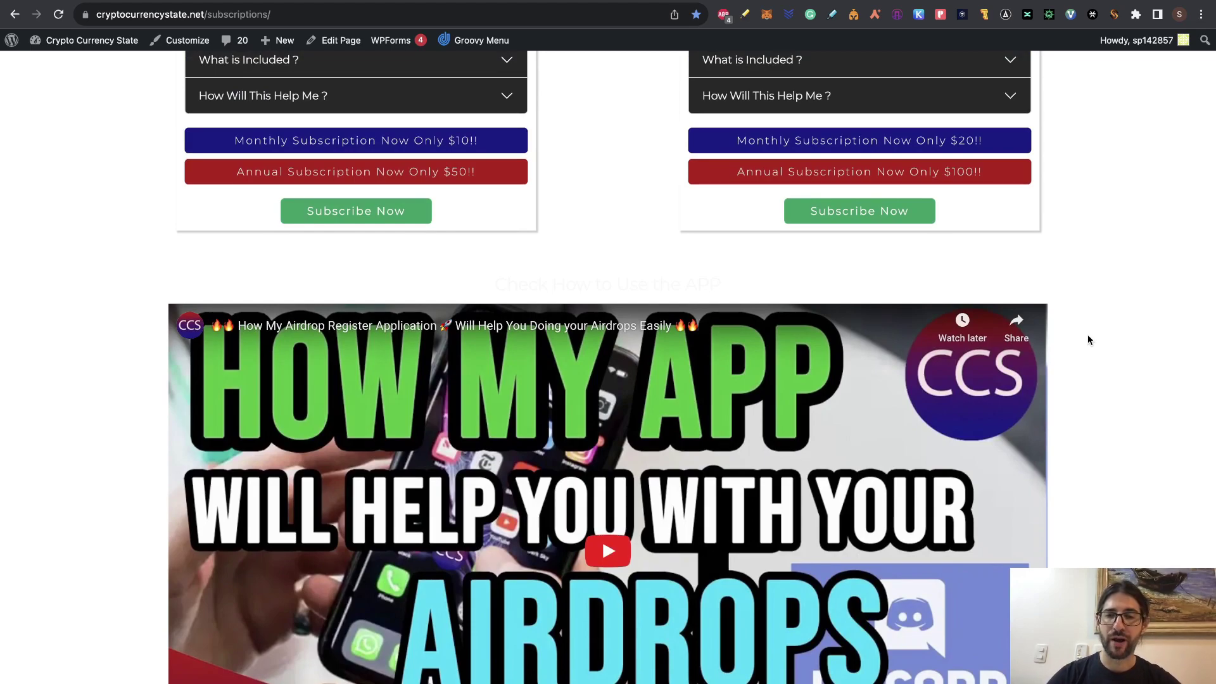
{"action": "scroll", "coordinate": [1088, 340], "scroll_direction": "up", "scroll_amount": 11}
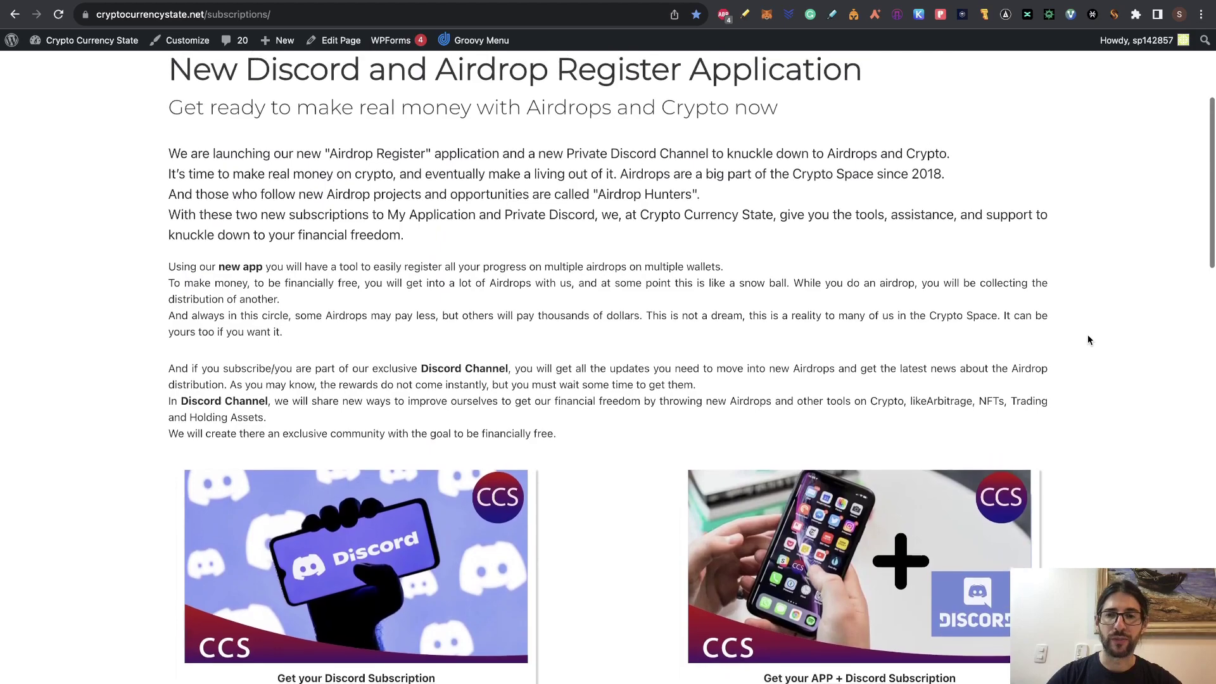